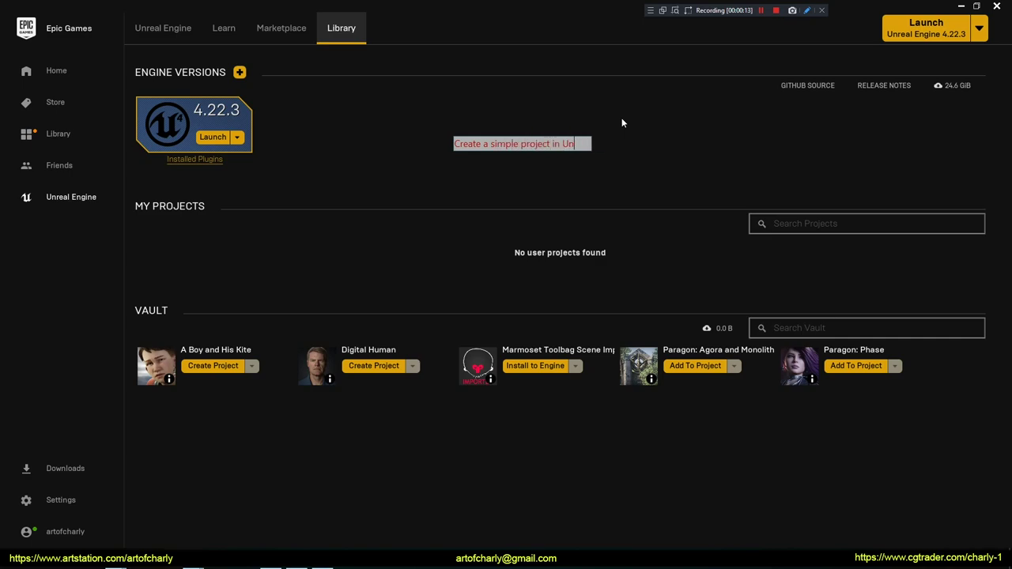
# Launch Unreal Engine 4.22.3 from the Epic Games Launcher Library.
pyautogui.click(642, 182)
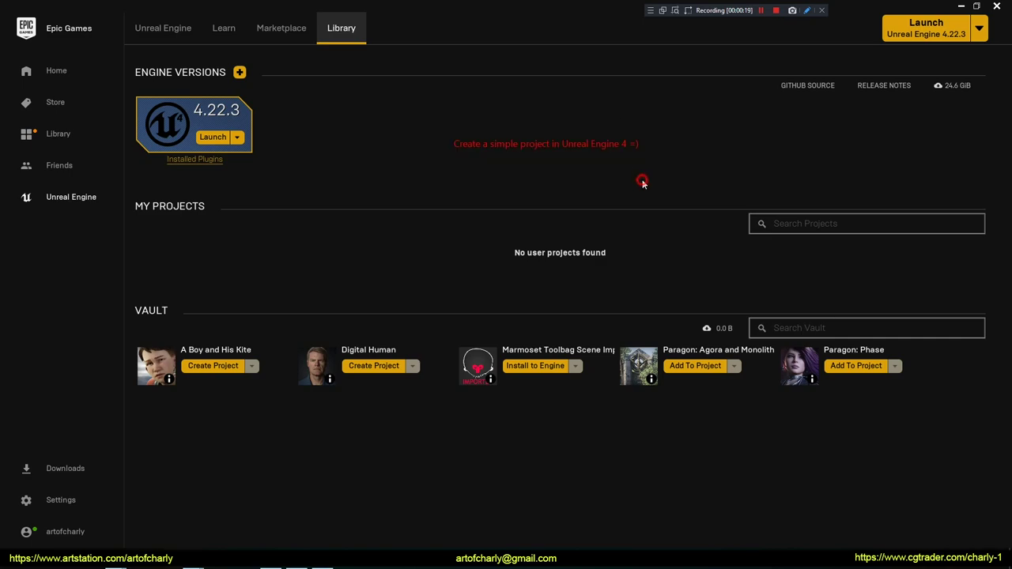
pyautogui.click(212, 137)
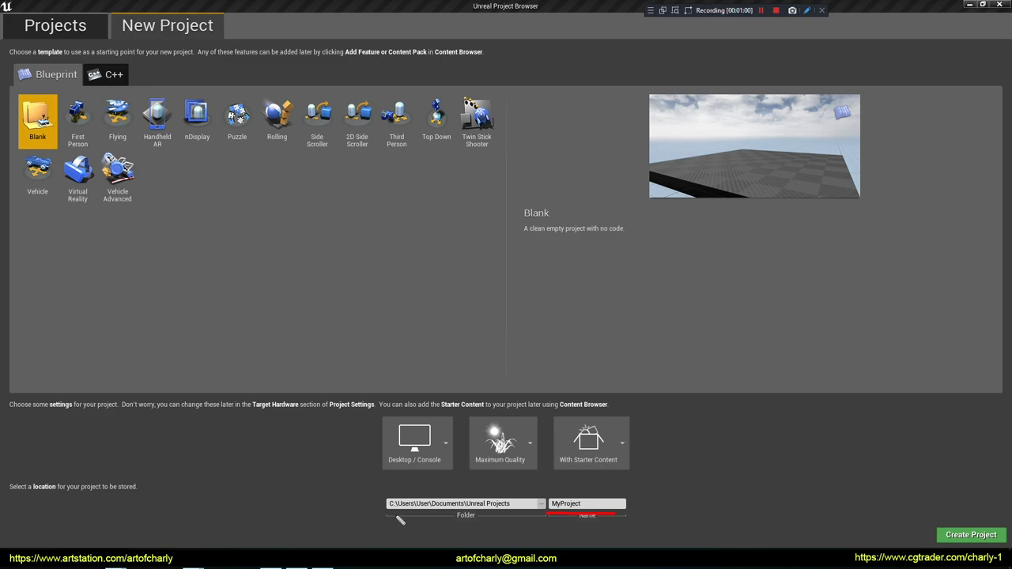
# Create the Blank Blueprint project MyProject with Starter Content in E:\UE4\PROJECTS\.
pyautogui.moveTo(440, 519); pyautogui.dragTo(522, 521)
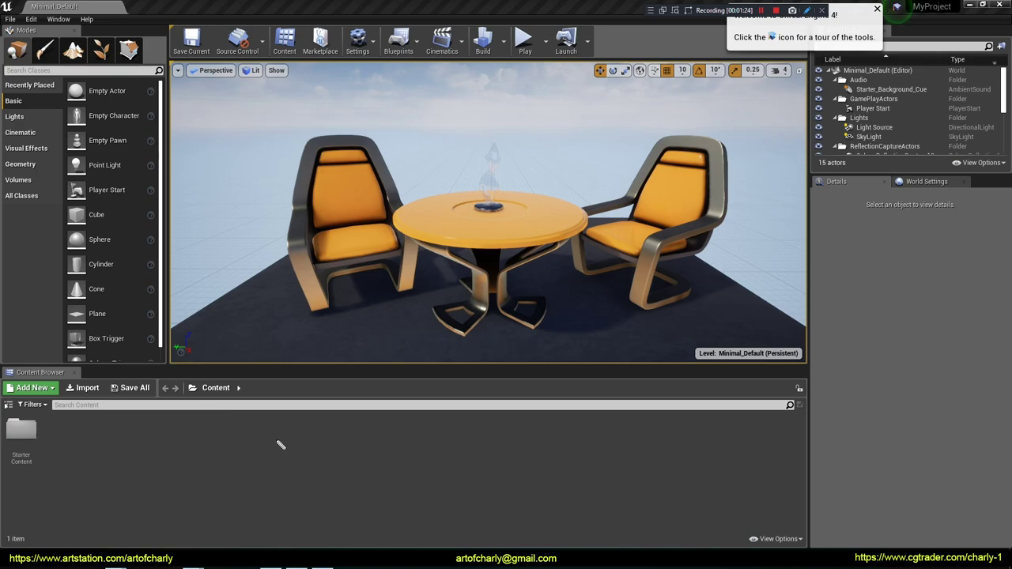
pyautogui.moveTo(282, 439); pyautogui.dragTo(57, 447)
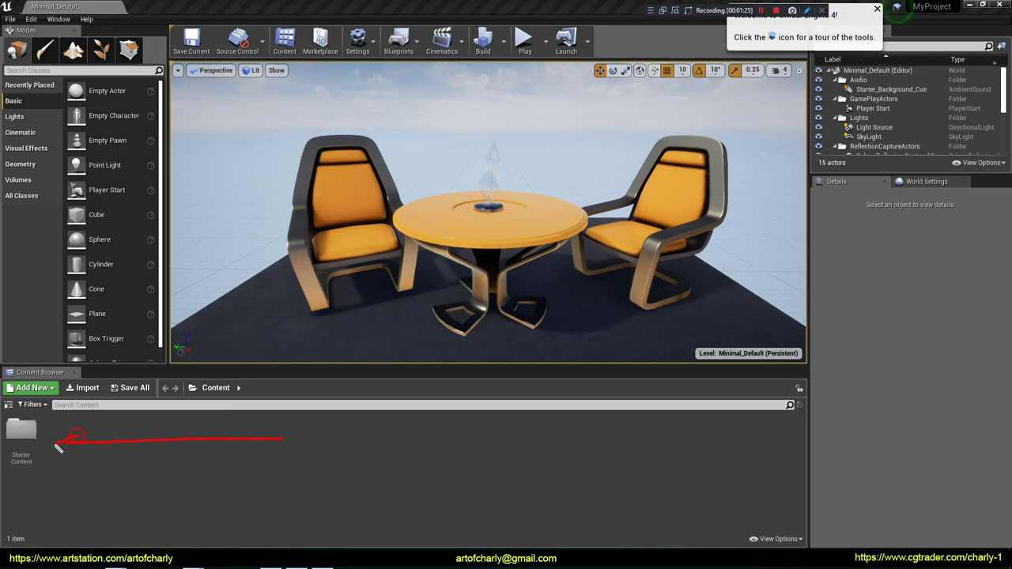
# Open StarterContent > Maps > Advanced_Lighting and look around the lit scene.
pyautogui.doubleClick(21, 433)
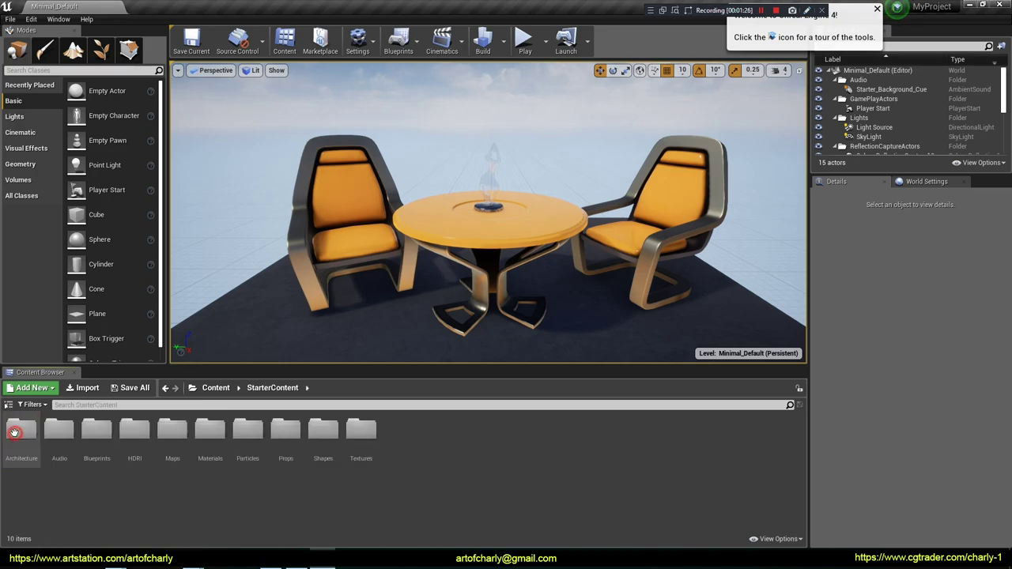
pyautogui.doubleClick(173, 433)
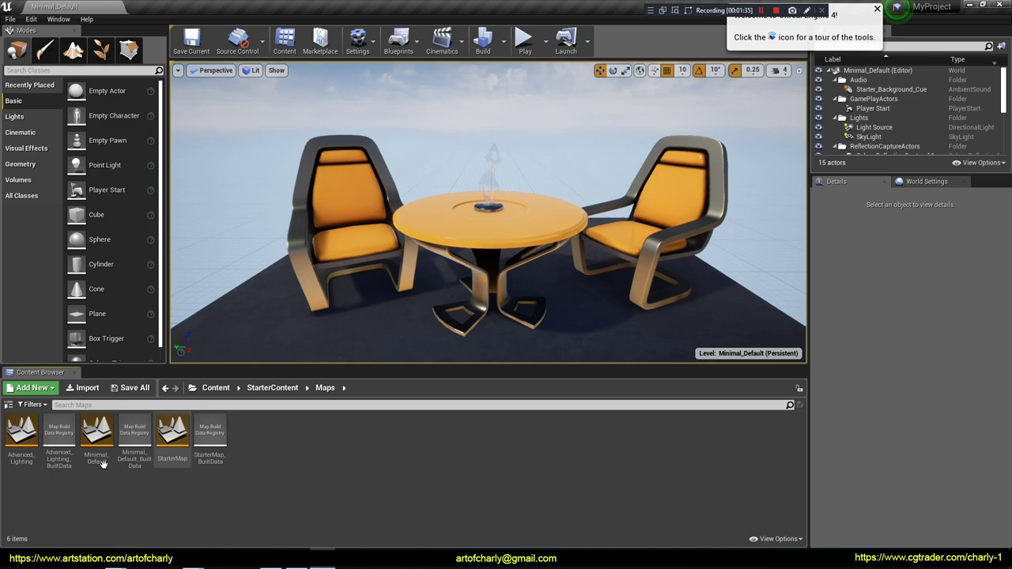
pyautogui.doubleClick(21, 435)
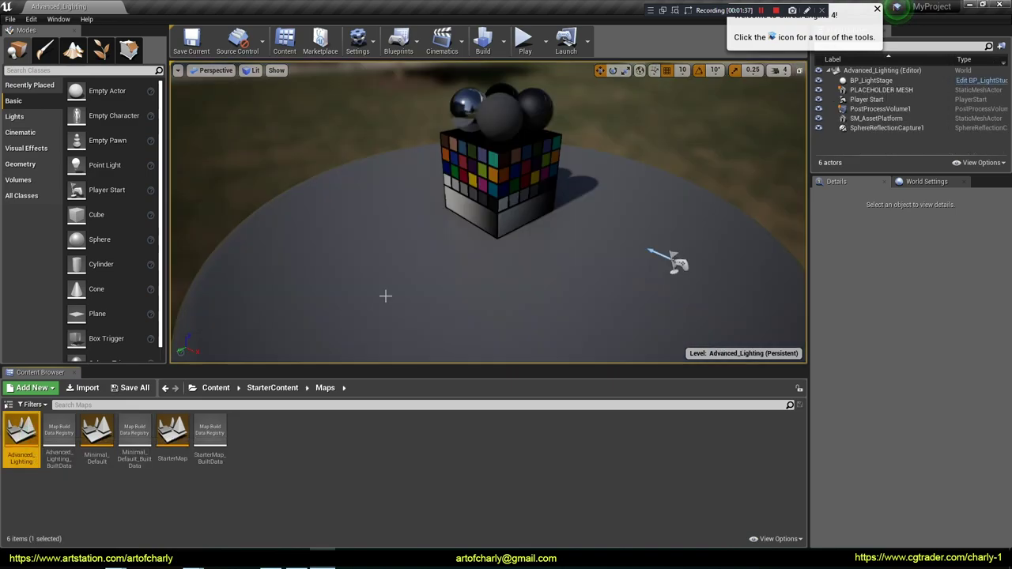
pyautogui.moveTo(441, 246); pyautogui.dragTo(427, 253, button='right')
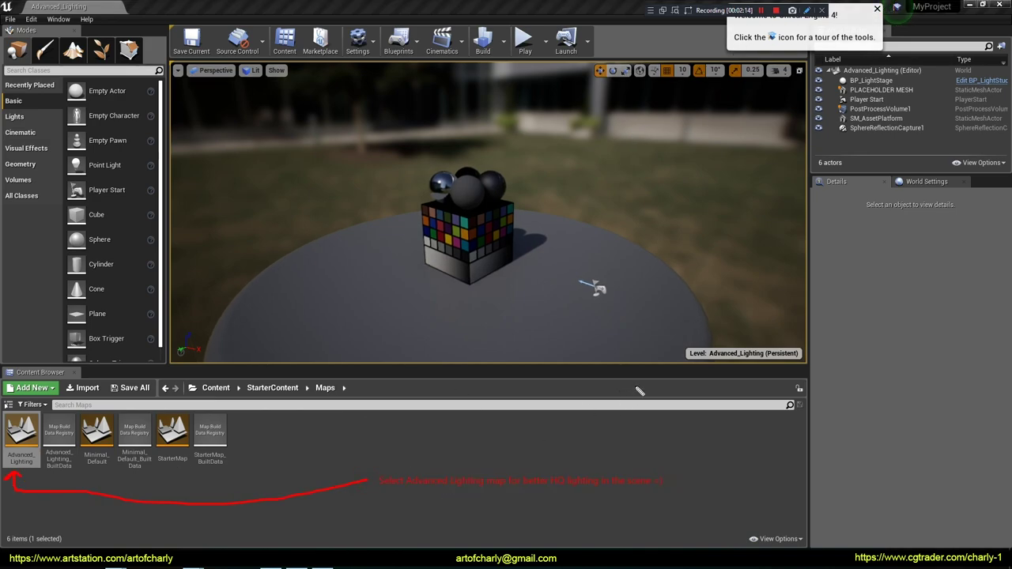
pyautogui.press('Escape')
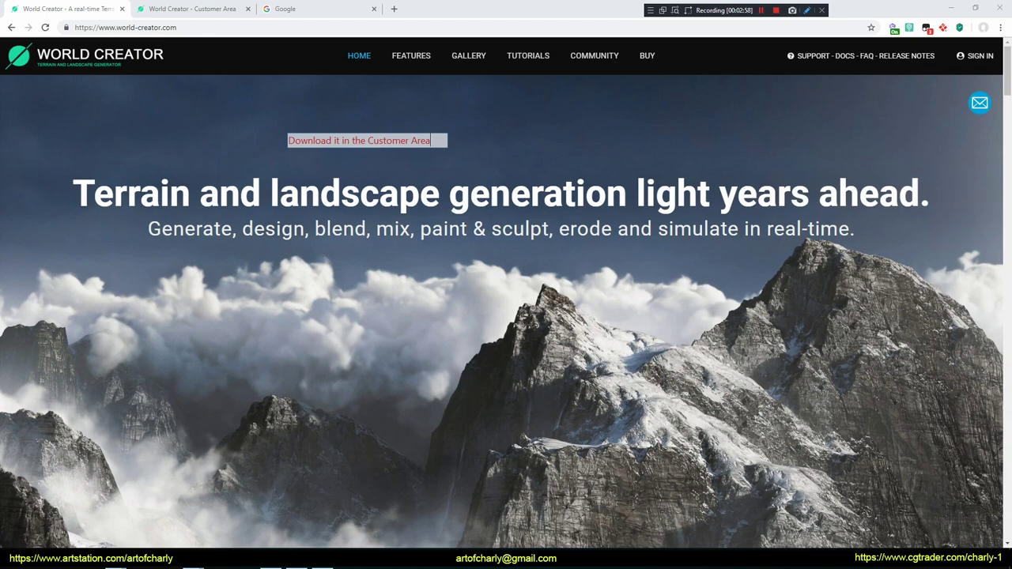
# Go to the World Creator Customer Area and locate the Unreal 4.22+ WorldCreatorSyncTool download.
pyautogui.moveTo(449, 138); pyautogui.dragTo(950, 66)
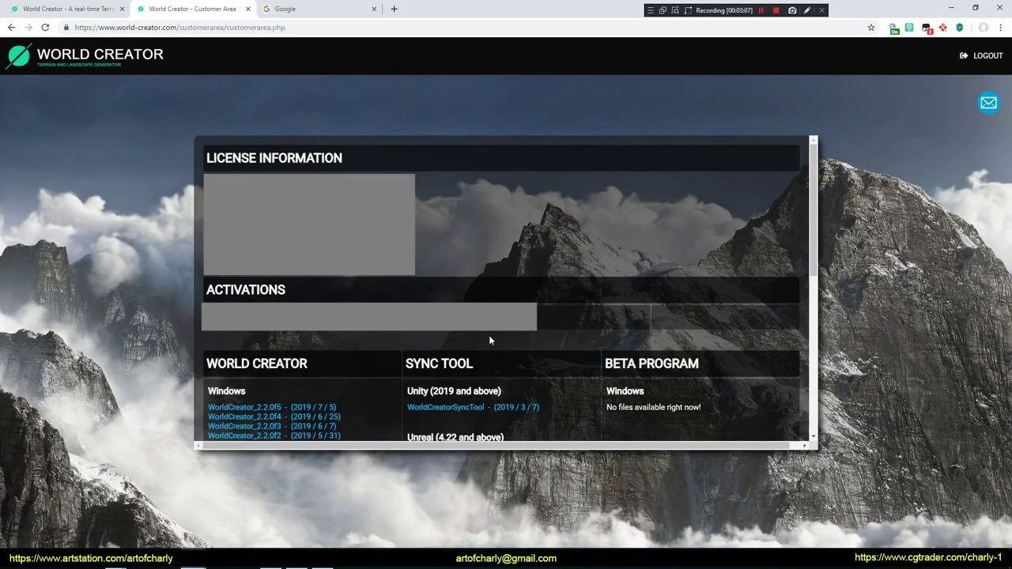
pyautogui.scroll(-2, 475, 391)
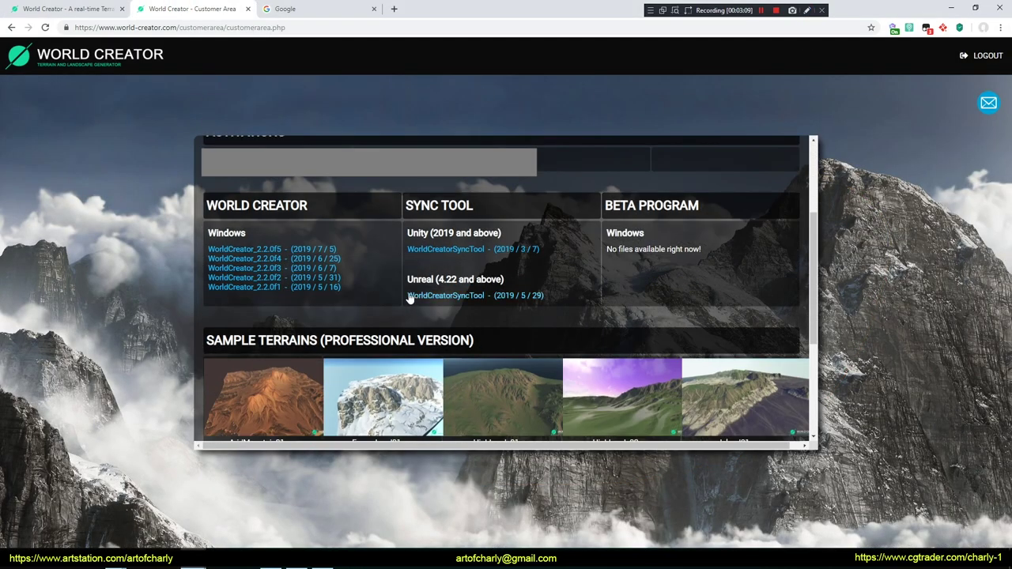
pyautogui.moveTo(402, 264); pyautogui.dragTo(561, 303)
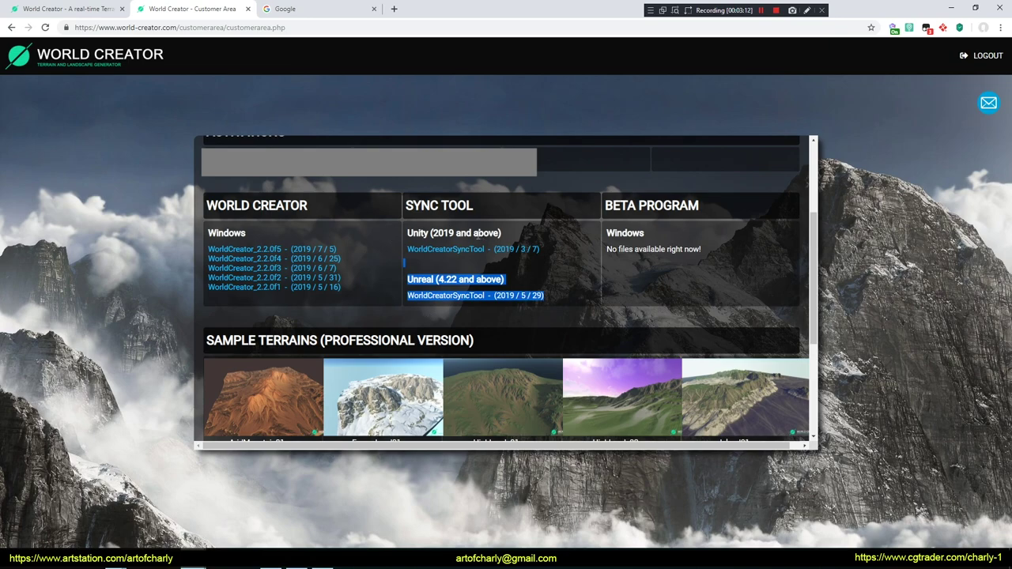
pyautogui.click(806, 9)
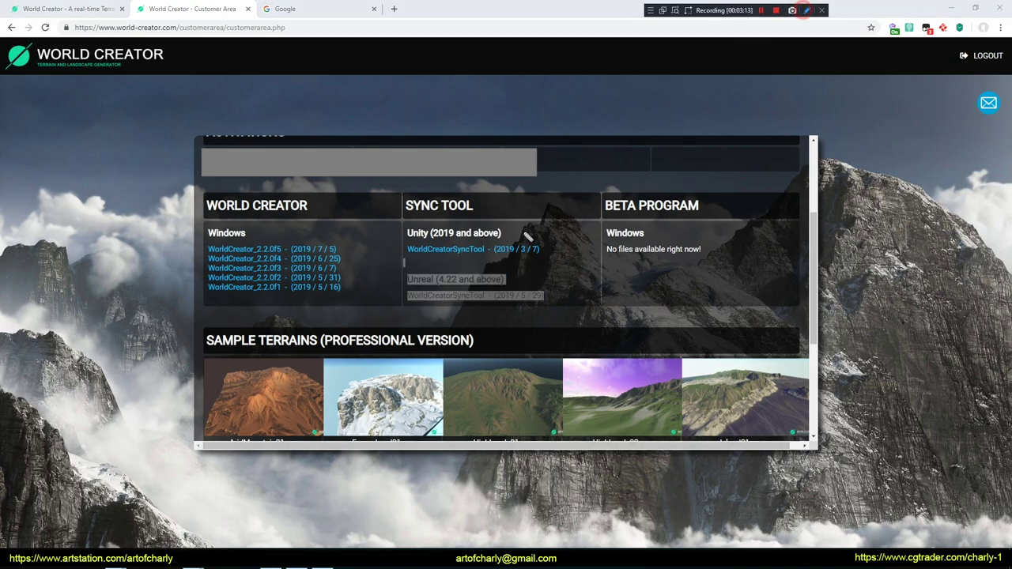
pyautogui.moveTo(433, 258); pyautogui.dragTo(472, 249)
pyautogui.moveTo(411, 307); pyautogui.dragTo(522, 312)
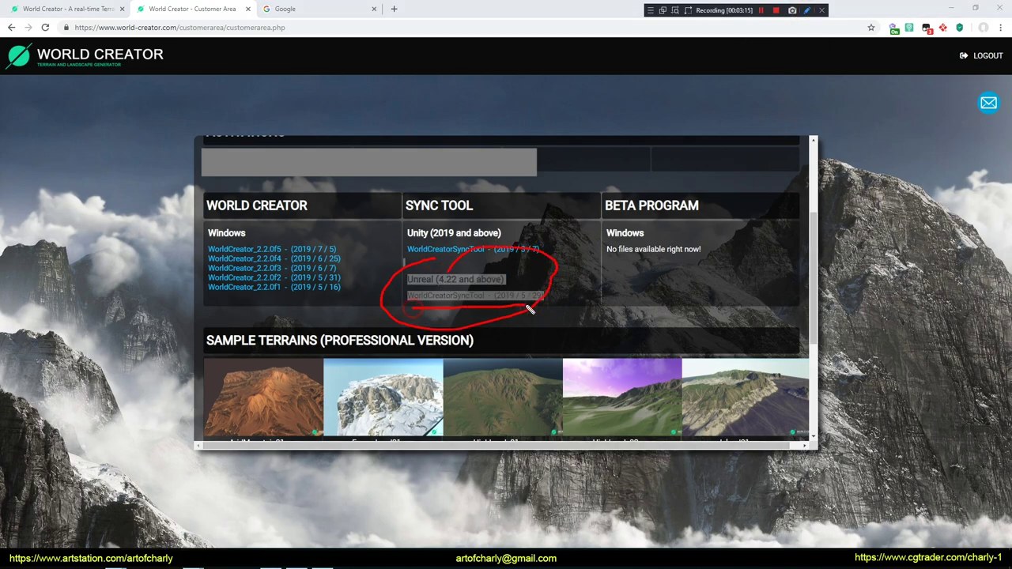
pyautogui.click(581, 283)
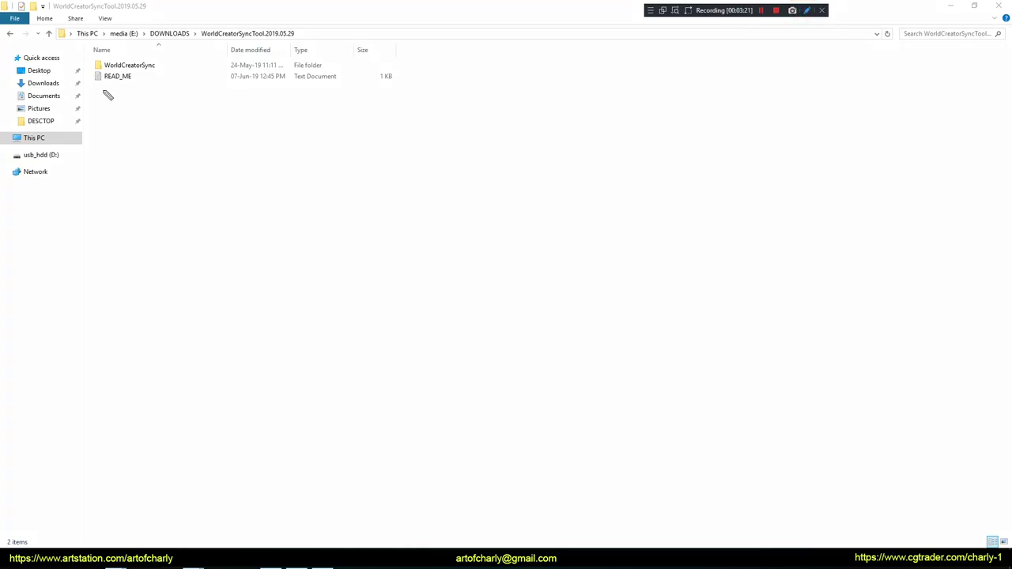
# Open the READ_ME file in the downloaded WorldCreatorSyncTool folder.
pyautogui.moveTo(97, 88); pyautogui.dragTo(146, 92)
pyautogui.click(123, 77)
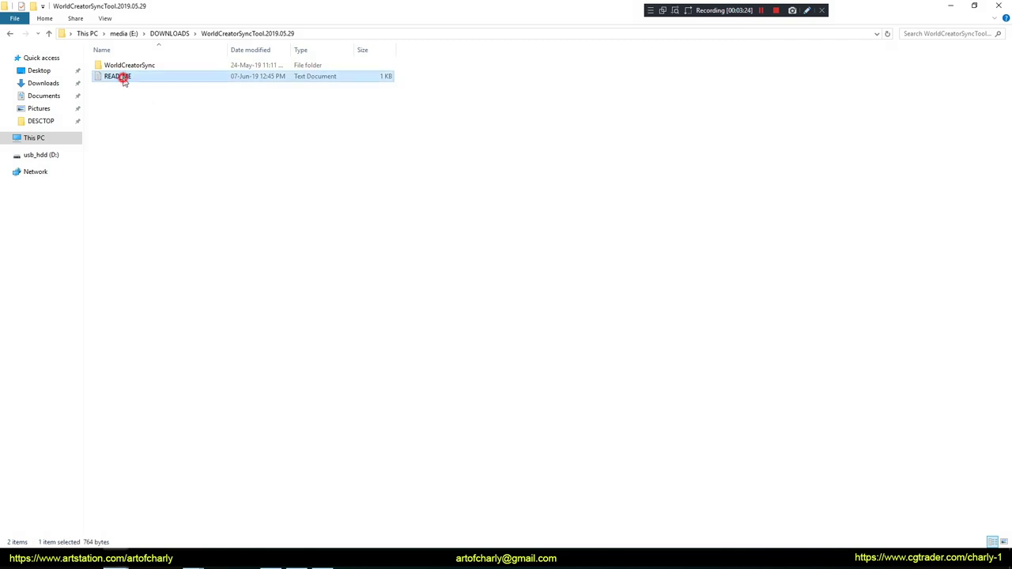
pyautogui.doubleClick(122, 76)
# Highlight the STEP 1 instruction to create a 'Plugins' folder in the project.
pyautogui.doubleClick(195, 219)
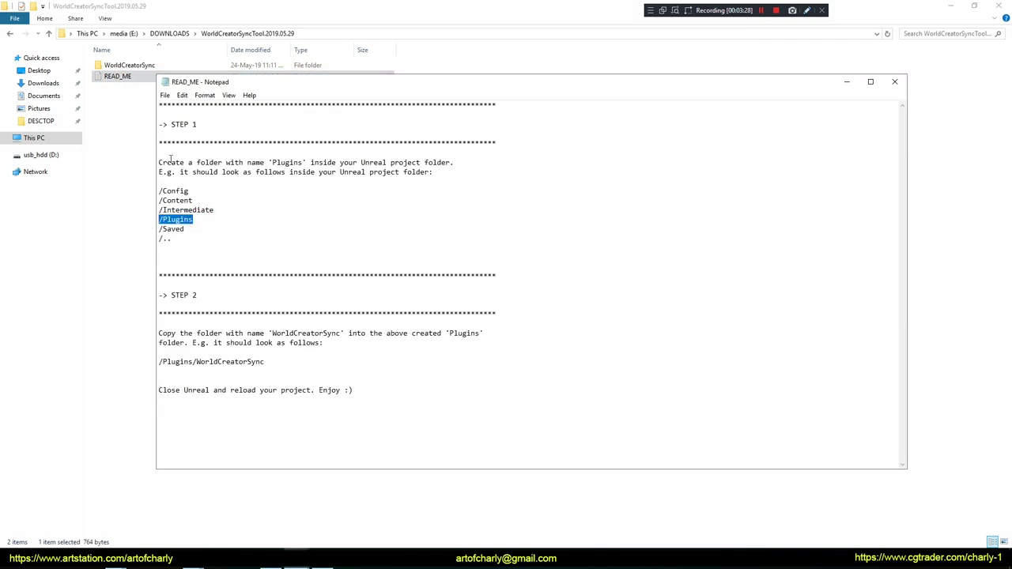
pyautogui.moveTo(160, 160); pyautogui.dragTo(454, 175)
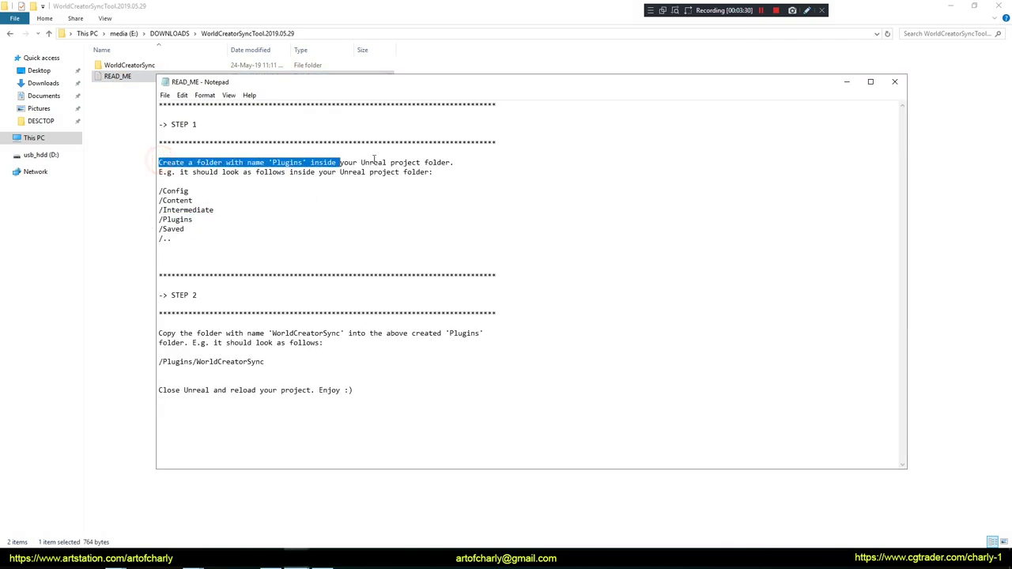
pyautogui.click(452, 175)
pyautogui.doubleClick(200, 222)
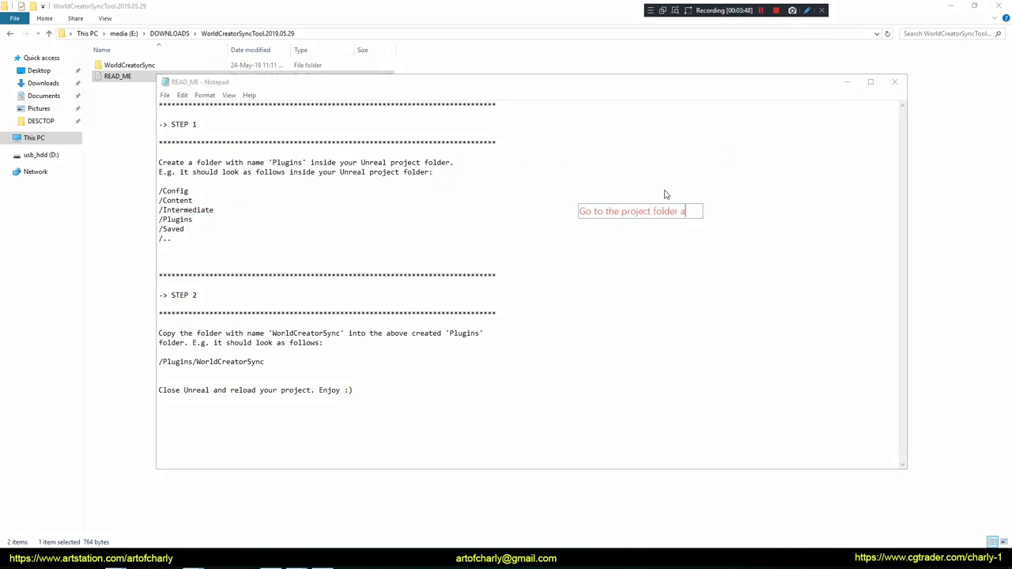
pyautogui.write('nd create "Plugins"')
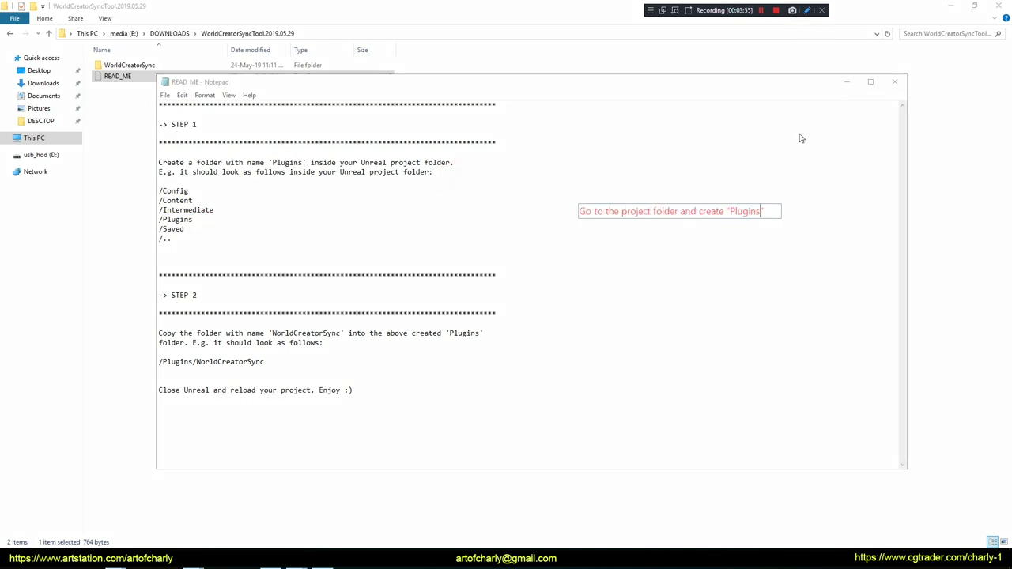
pyautogui.click(661, 317)
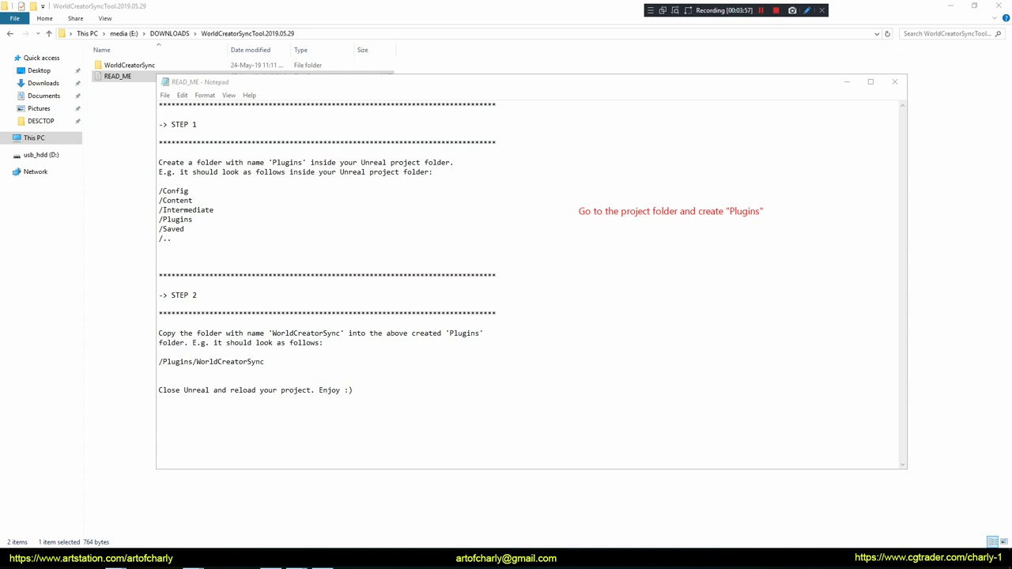
# Create a new folder named Plugins inside MyProject and open it.
pyautogui.doubleClick(124, 66)
pyautogui.rightClick(224, 235)
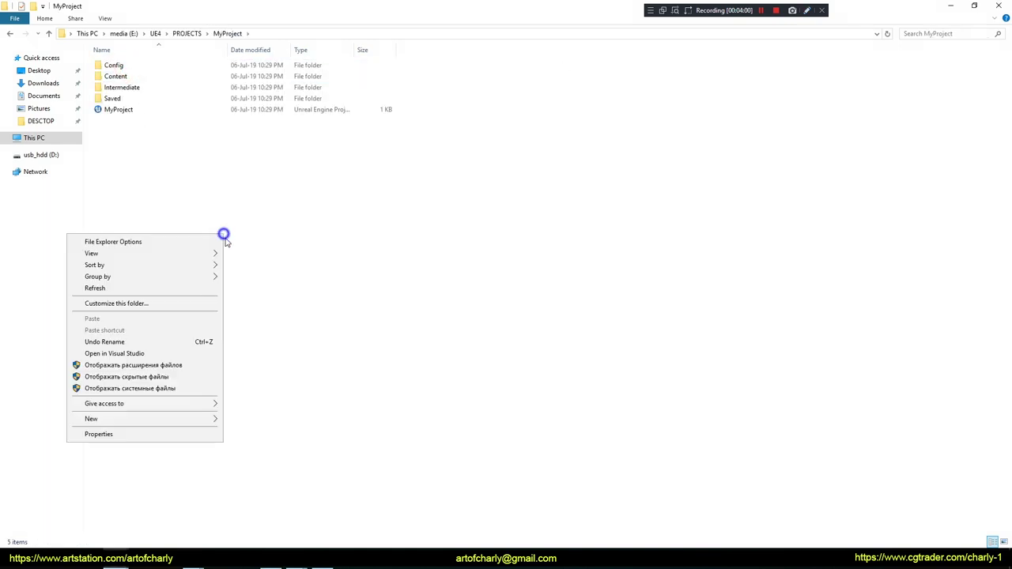
pyautogui.click(186, 421)
pyautogui.click(269, 415)
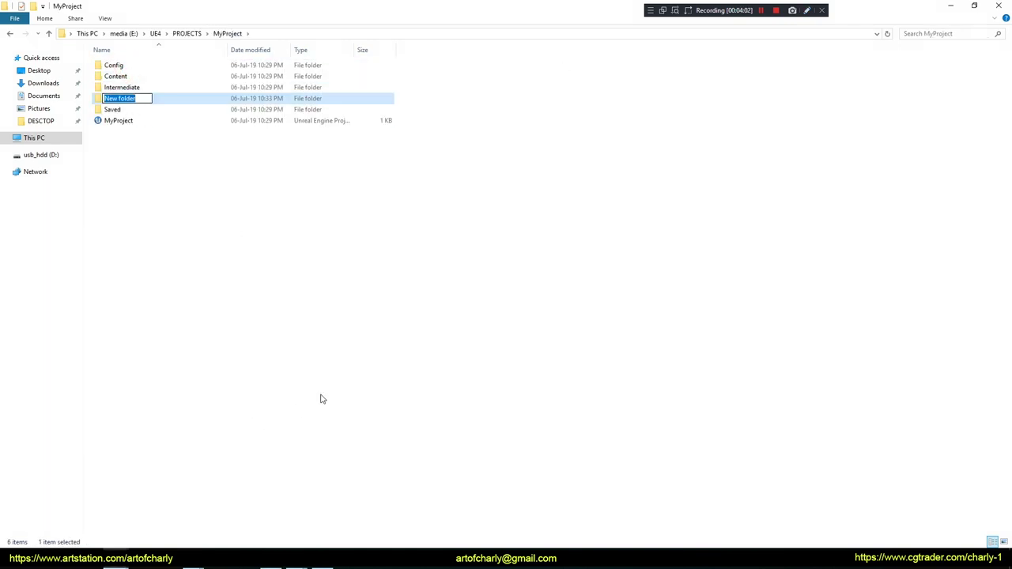
pyautogui.write('Plugins')
pyautogui.press('Return')
pyautogui.moveTo(84, 101); pyautogui.dragTo(132, 103)
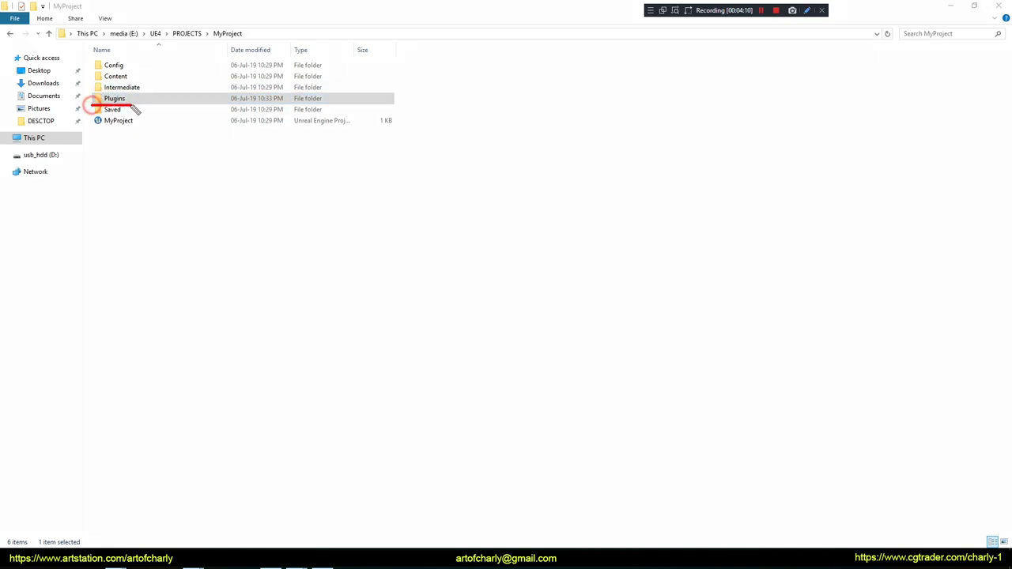
pyautogui.doubleClick(123, 100)
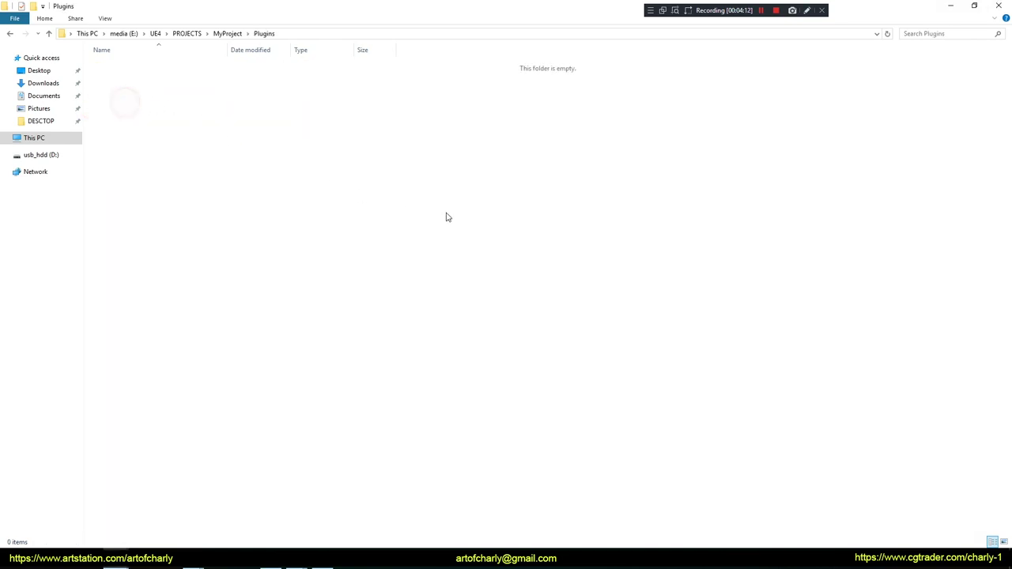
# Copy the WorldCreatorSync folder and paste it into E:\UE4\PROJECTS\MyProject\Plugins.
pyautogui.click(289, 34)
pyautogui.click(198, 33)
pyautogui.click(293, 160)
pyautogui.rightClick(138, 67)
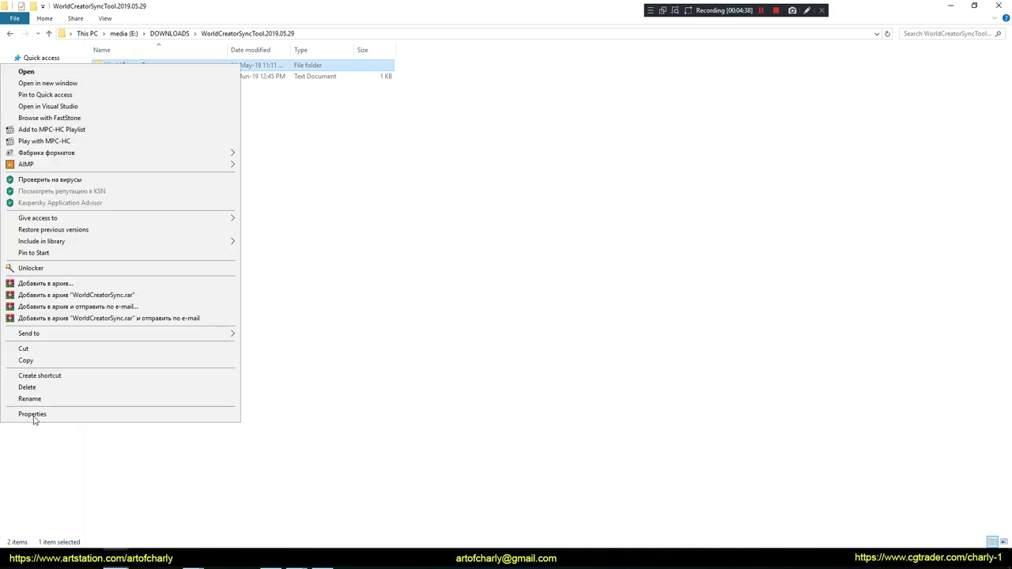
pyautogui.click(24, 363)
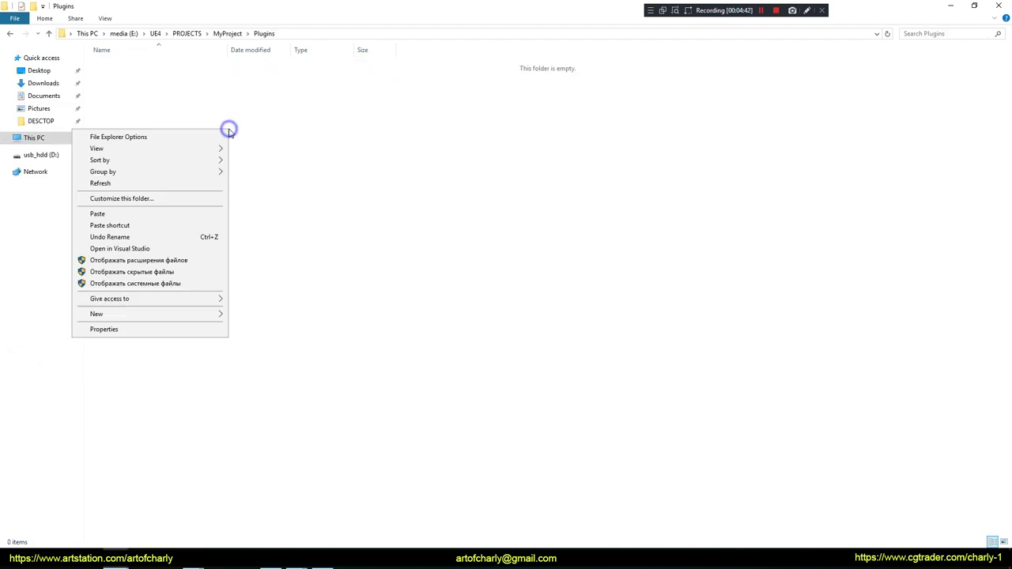
pyautogui.click(108, 214)
pyautogui.click(204, 183)
pyautogui.moveTo(98, 80); pyautogui.dragTo(161, 81)
pyautogui.moveTo(182, 40)
pyautogui.mouseDown()
pyautogui.moveTo(297, 41)
pyautogui.moveTo(289, 24)
pyautogui.moveTo(324, 21)
pyautogui.mouseUp()
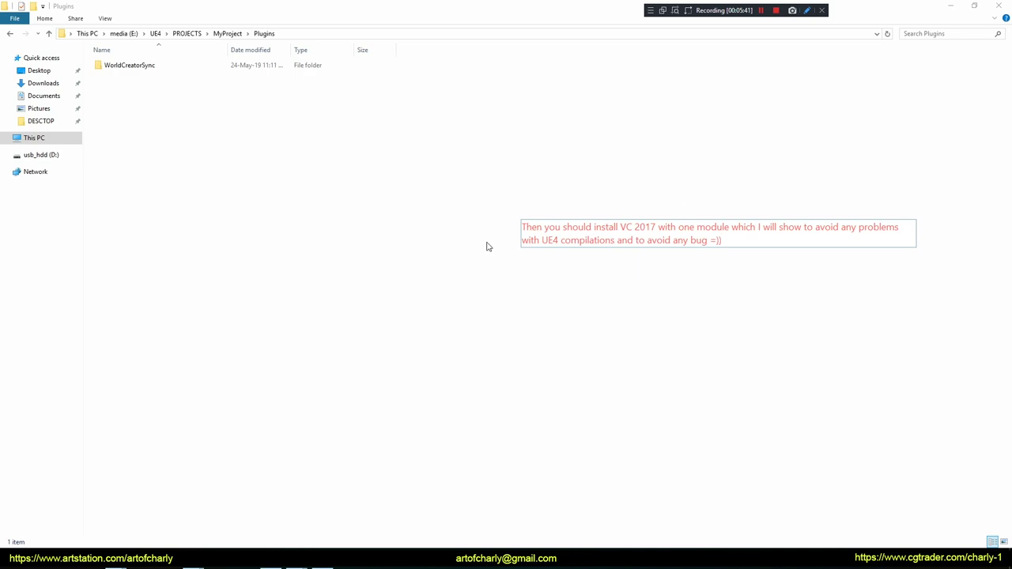
# Search Google for Visual Studio 2017 and open the TechSpot download options.
pyautogui.click(179, 29)
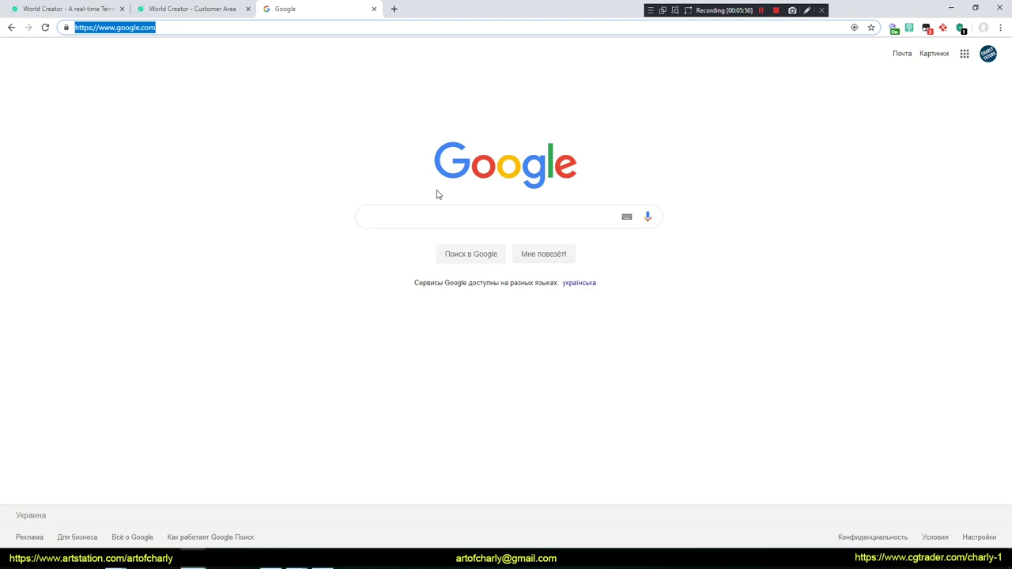
pyautogui.click(438, 215)
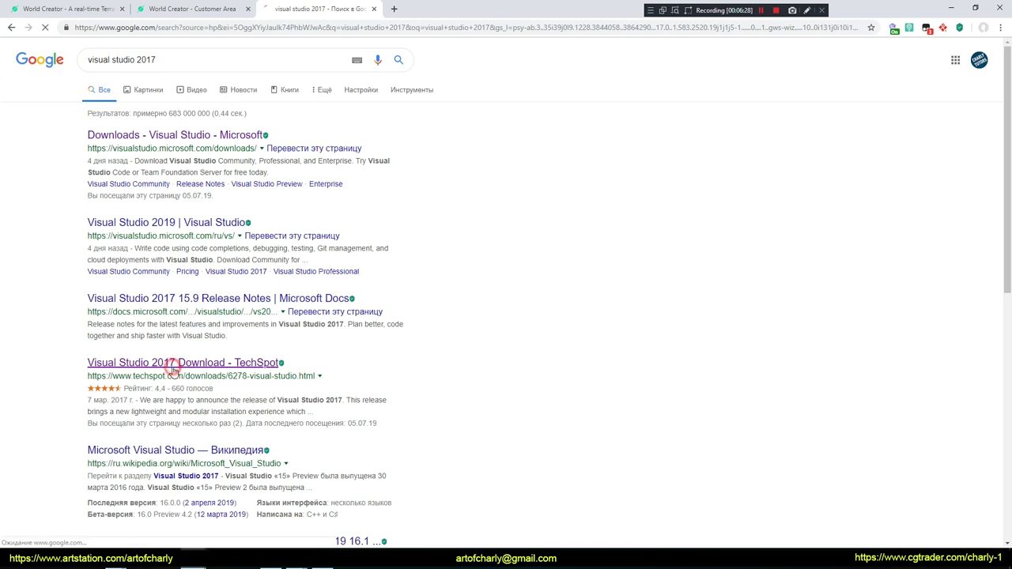
pyautogui.click(173, 369)
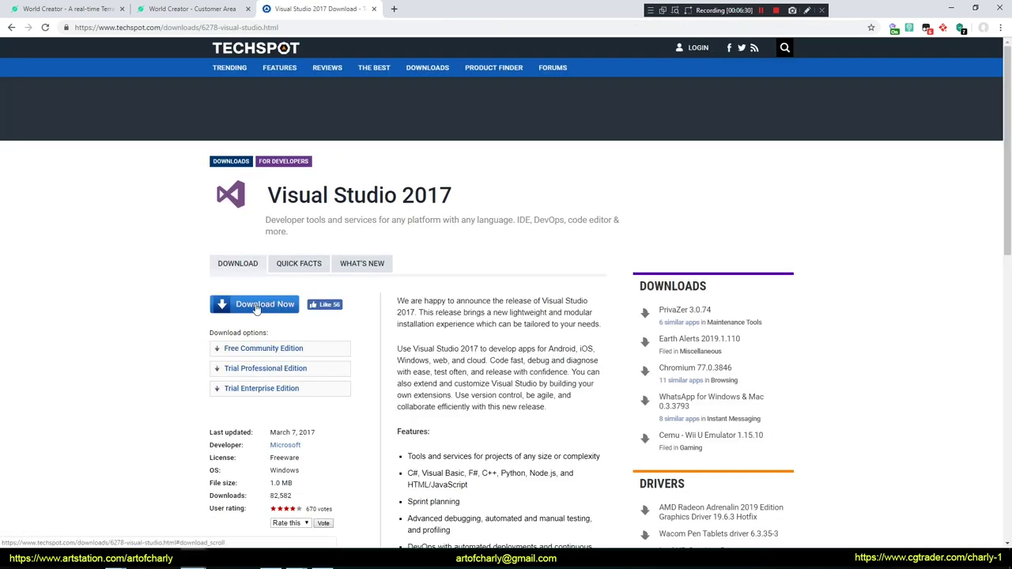
pyautogui.click(260, 307)
pyautogui.moveTo(207, 145)
pyautogui.mouseDown()
pyautogui.moveTo(323, 140)
pyautogui.moveTo(199, 136)
pyautogui.mouseUp()
# Download and save the Free Community Edition installer, then run it and continue.
pyautogui.click(251, 139)
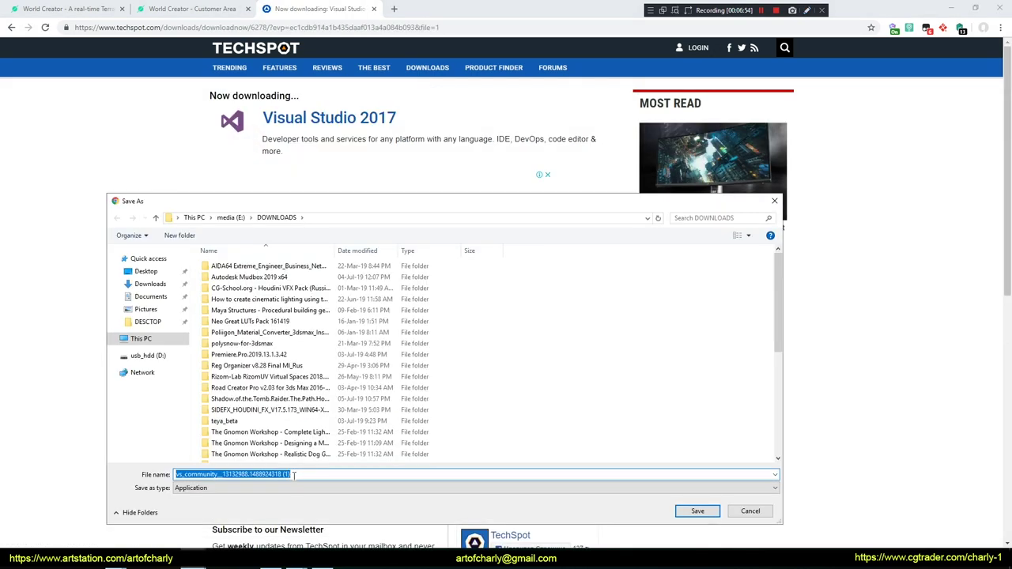
pyautogui.click(697, 511)
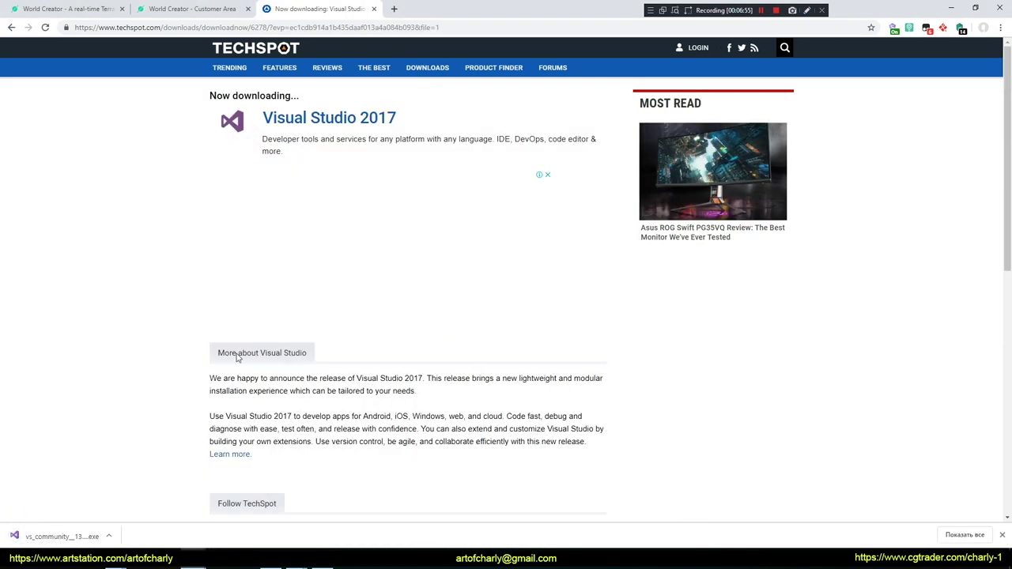
pyautogui.click(59, 534)
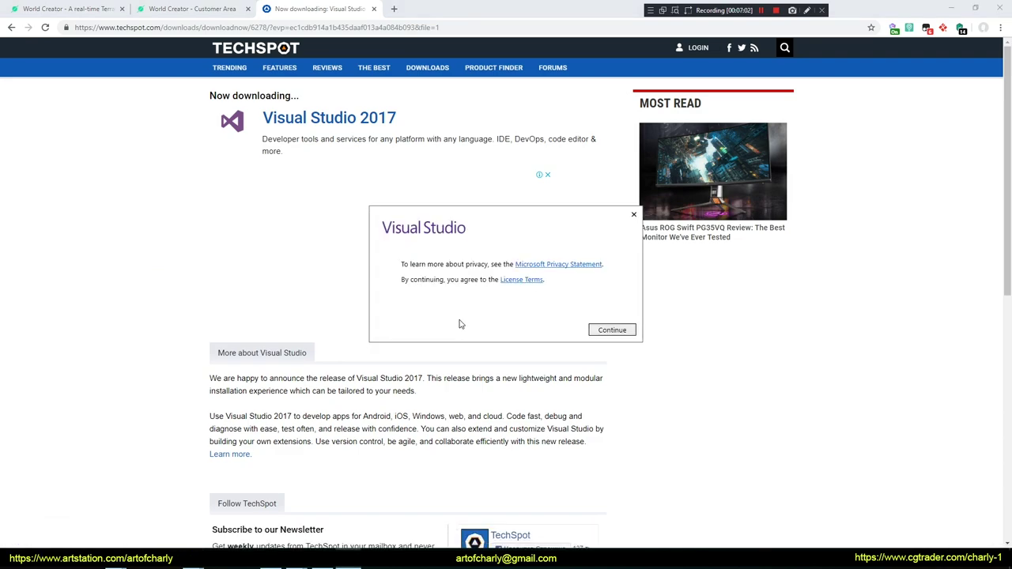
pyautogui.click(613, 330)
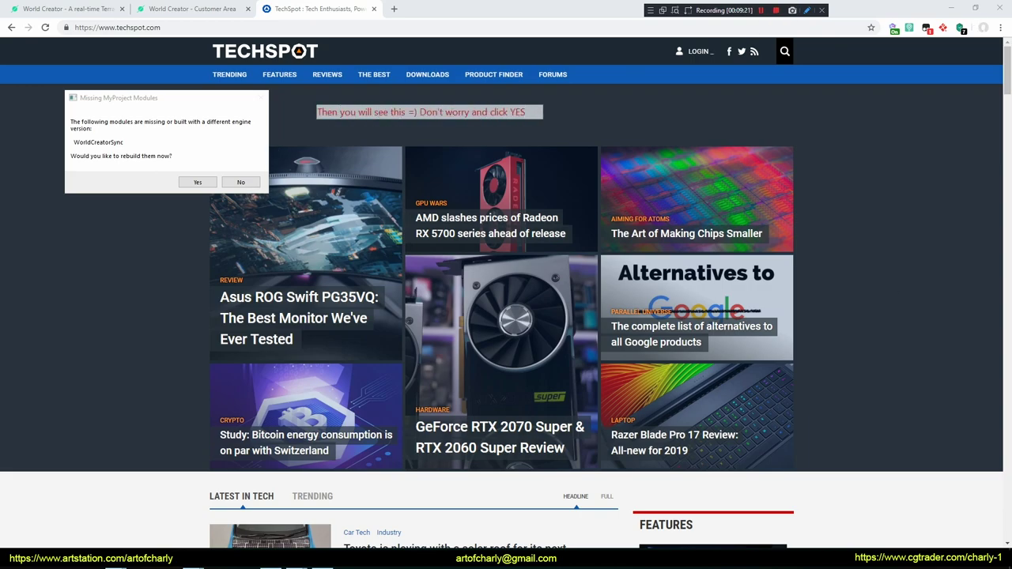
pyautogui.click(382, 206)
# Agree to rebuild the missing WorldCreatorSync module and show the full build log.
pyautogui.moveTo(318, 124); pyautogui.dragTo(280, 139)
pyautogui.moveTo(212, 182); pyautogui.dragTo(204, 176)
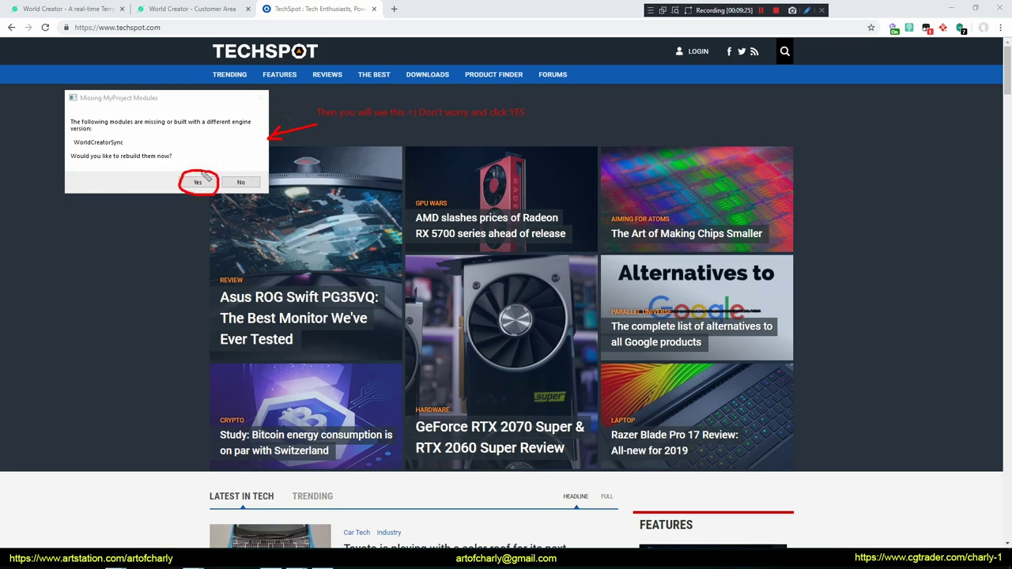
pyautogui.click(198, 182)
pyautogui.click(607, 287)
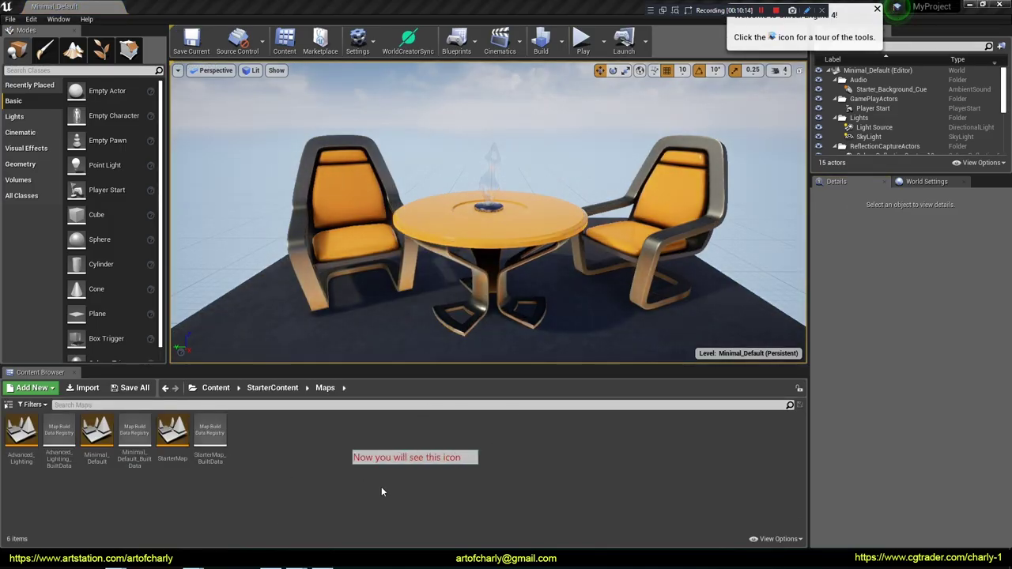
# Open the WorldCreatorSync plugin window, then scroll to the Customer Area's Sample Terrains.
pyautogui.moveTo(410, 18); pyautogui.dragTo(418, 70)
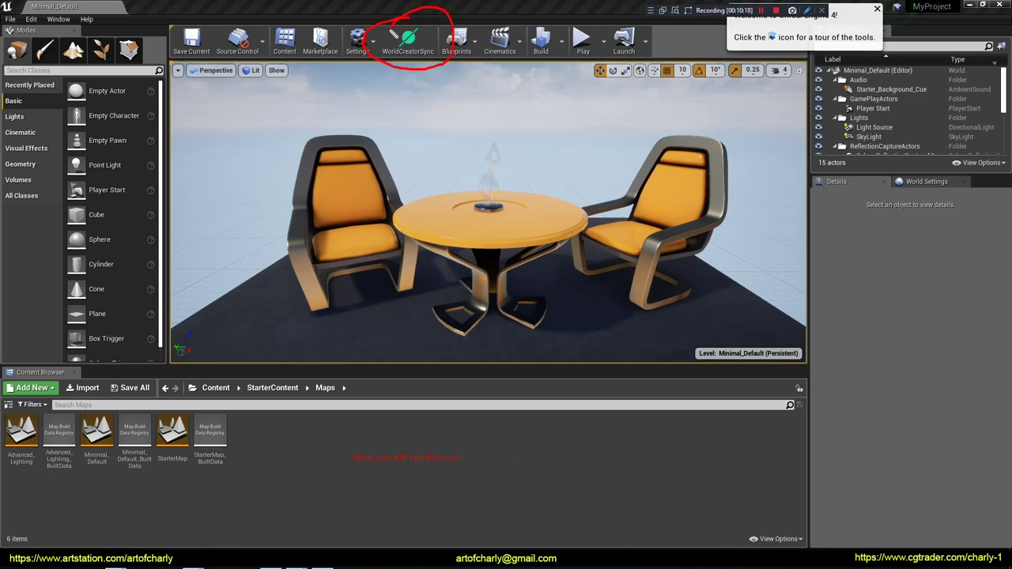
pyautogui.click(408, 39)
pyautogui.write('And with this plugin you can import any World Creator 2 asset')
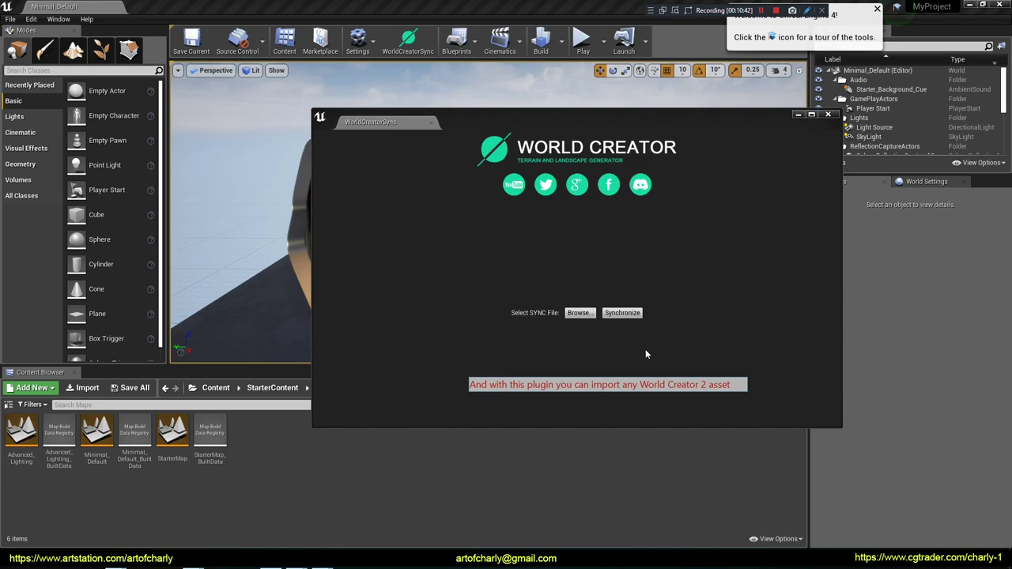
pyautogui.press('BackSpace')
pyautogui.press('BackSpace')
pyautogui.press('BackSpace')
pyautogui.write('or environment =)')
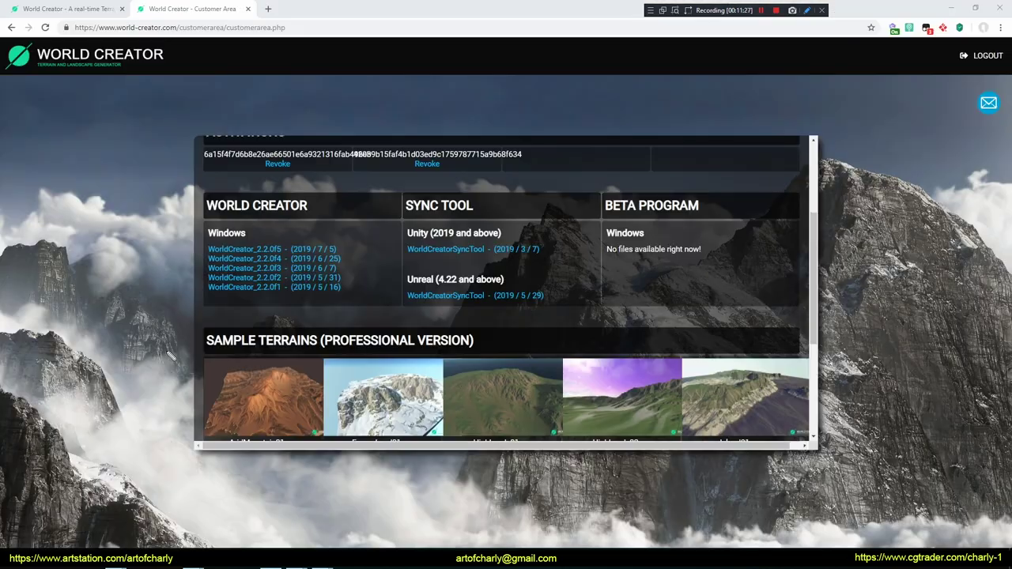
pyautogui.moveTo(211, 320)
pyautogui.mouseDown()
pyautogui.moveTo(294, 300)
pyautogui.moveTo(266, 335)
pyautogui.mouseUp()
pyautogui.scroll(-3, 336, 285)
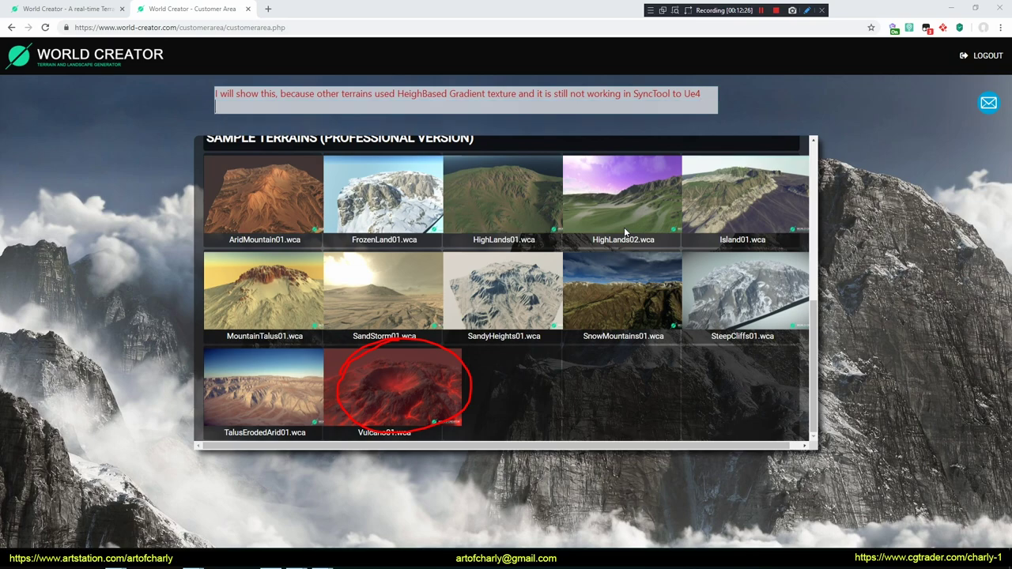
pyautogui.click(603, 130)
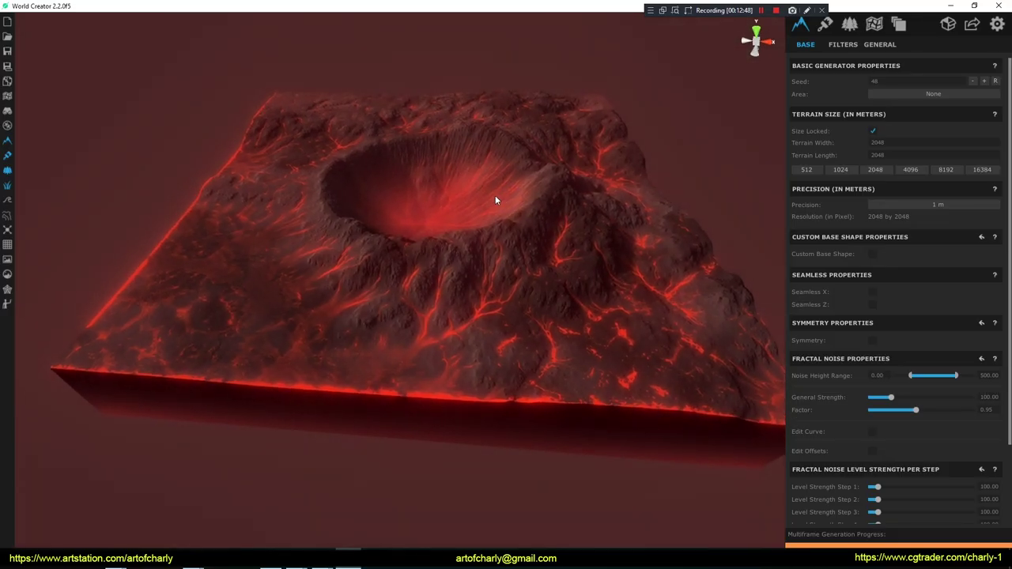
# Orbit the loaded Vulcano01 terrain in World Creator 2 to a new angle.
pyautogui.moveTo(495, 200)
pyautogui.mouseDown()
pyautogui.moveTo(522, 211)
pyautogui.moveTo(455, 223)
pyautogui.mouseUp()
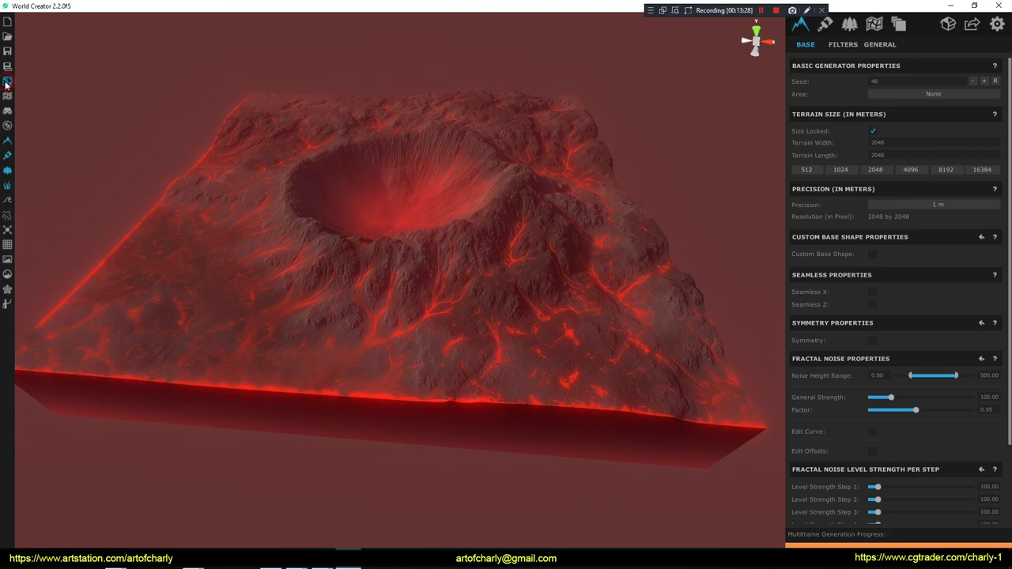
# Export Vulcano01 from World Creator 2 for the Sync Tool and select the WorldCreator folder in Documents.
pyautogui.click(8, 82)
pyautogui.write('The terrain will be exported to your document folder')
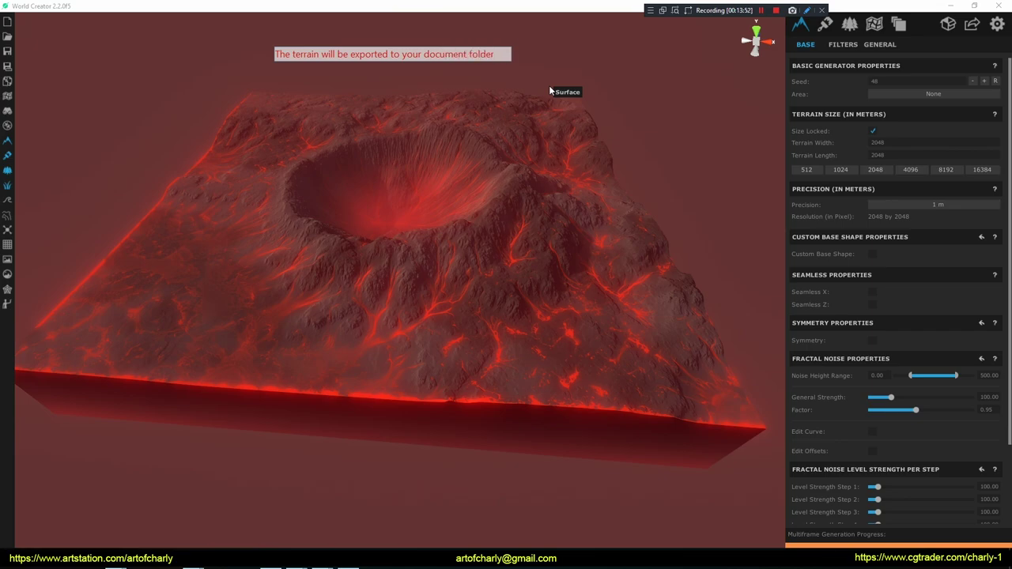
pyautogui.write('. Go to it')
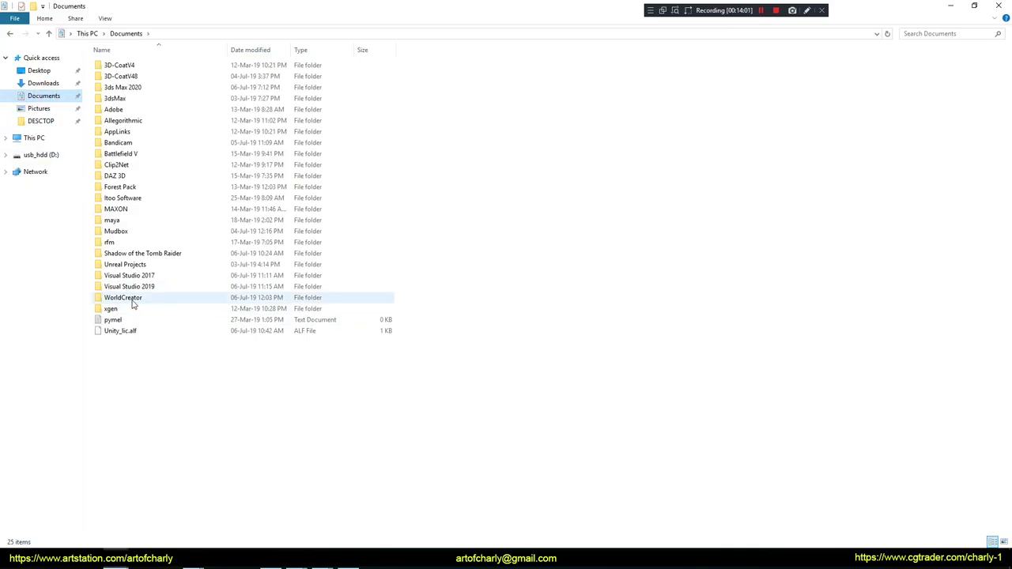
pyautogui.click(118, 299)
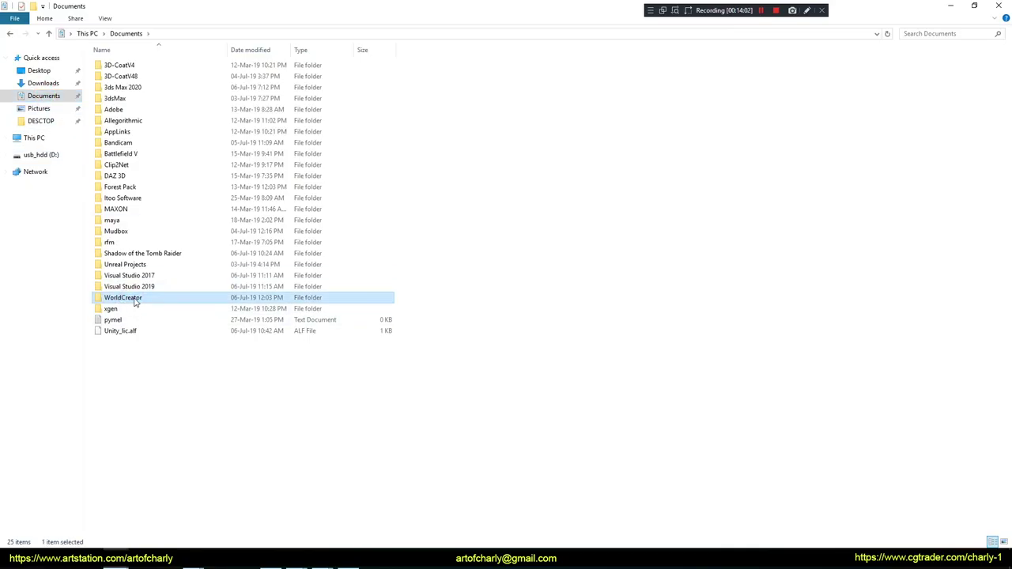
# Open Documents\WorldCreator\SyncTool\Vulcano01 (1) and select its full folder path for copying.
pyautogui.doubleClick(135, 299)
pyautogui.click(118, 99)
pyautogui.doubleClick(118, 99)
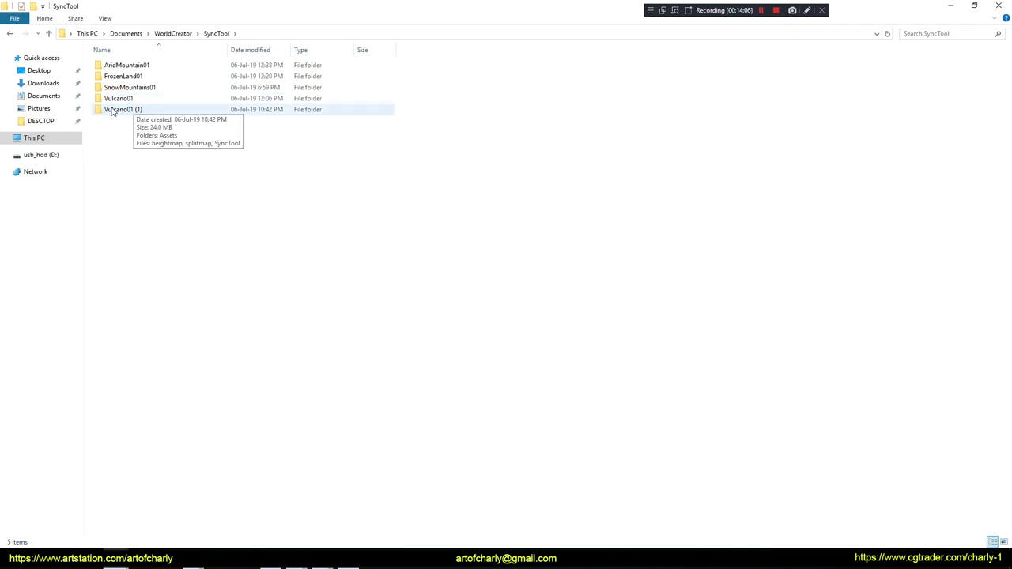
pyautogui.doubleClick(119, 110)
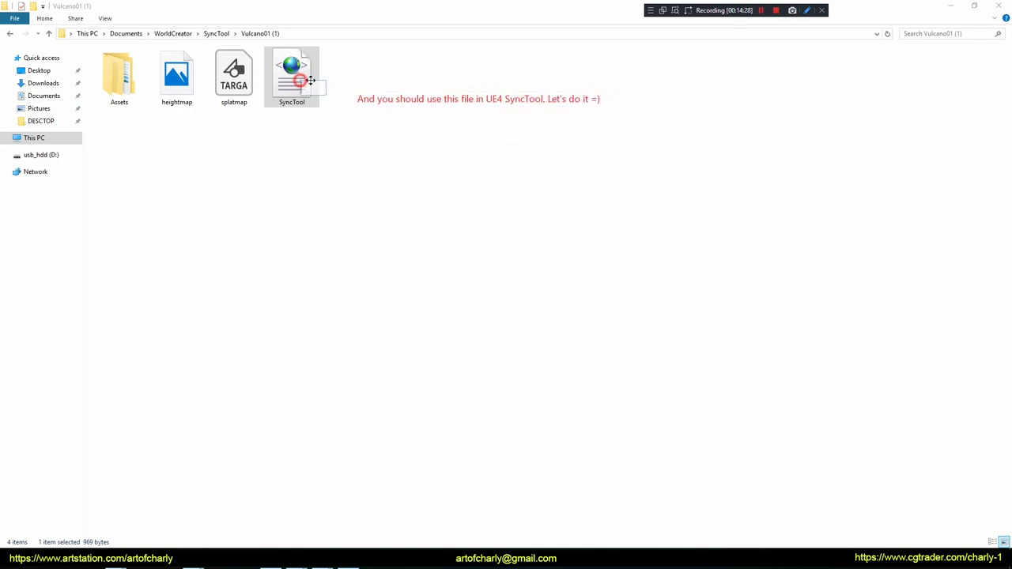
pyautogui.click(309, 33)
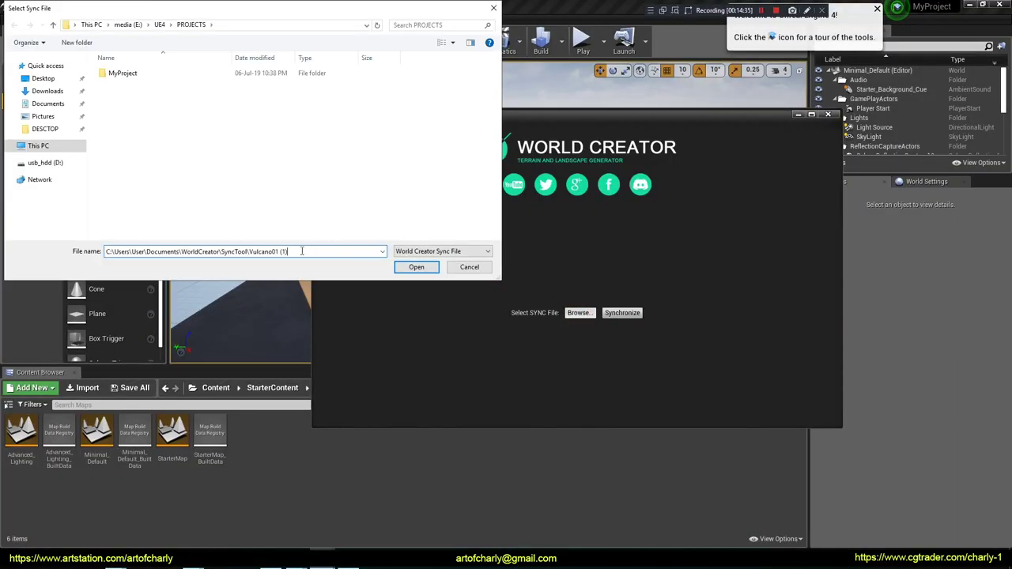
# Load the SyncTool file from Vulcano01 (1) and synchronize the volcano into the level as WC_Landscape.
pyautogui.press('Return')
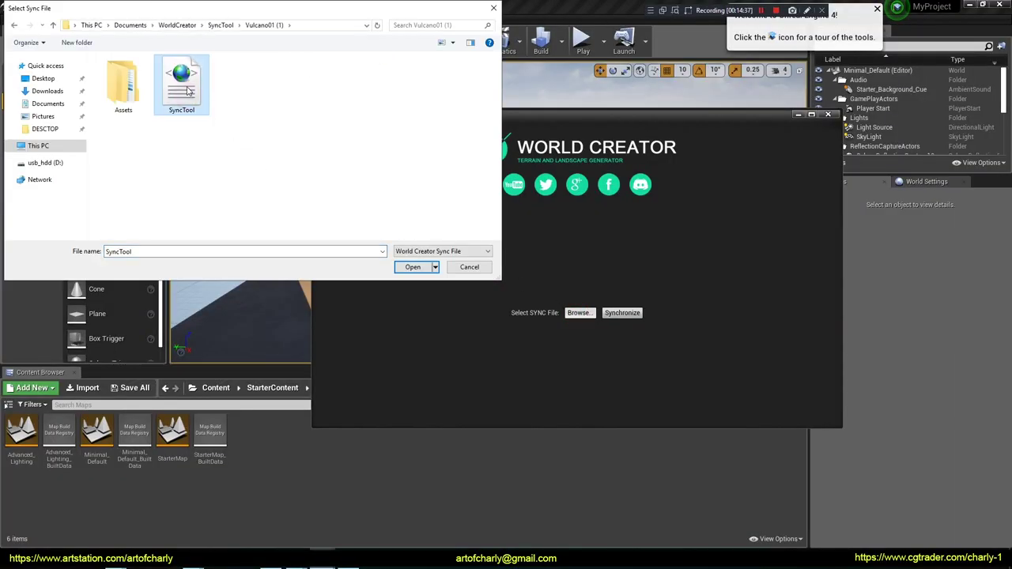
pyautogui.click(419, 269)
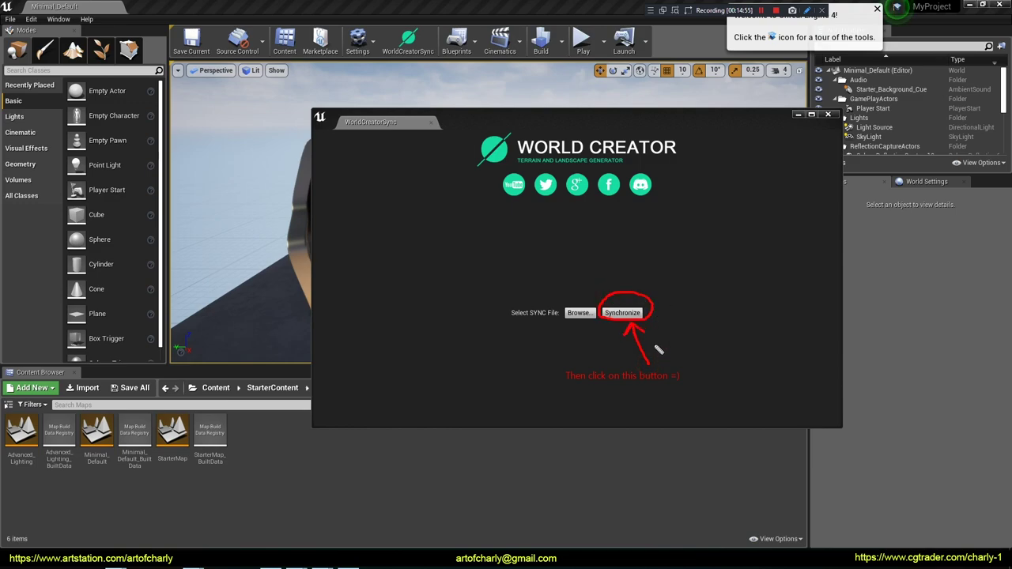
pyautogui.click(622, 313)
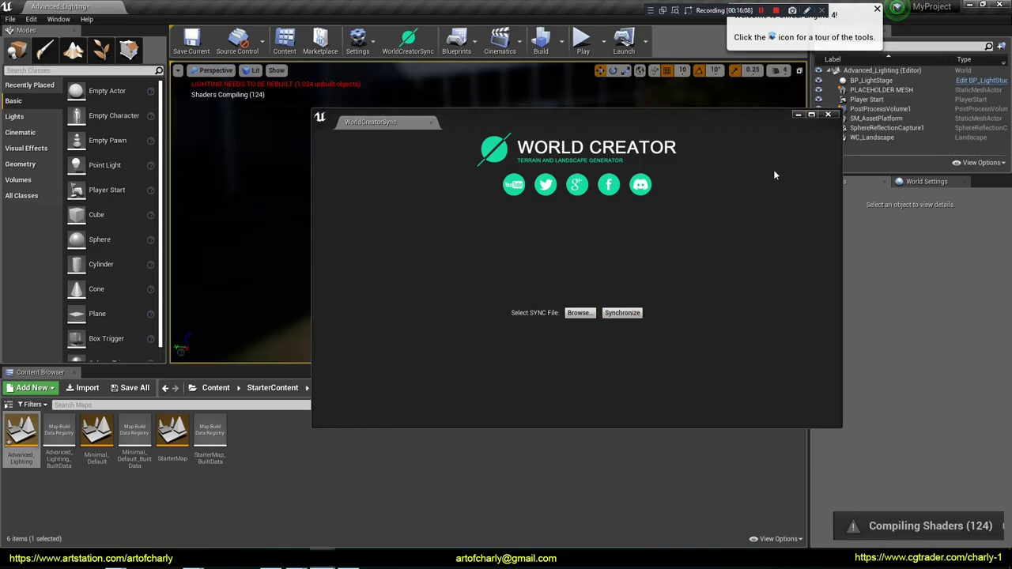
# Close WorldCreatorSync, lower viewport EV100 to about -1.4, and select PostProcessVolume1.
pyautogui.click(828, 114)
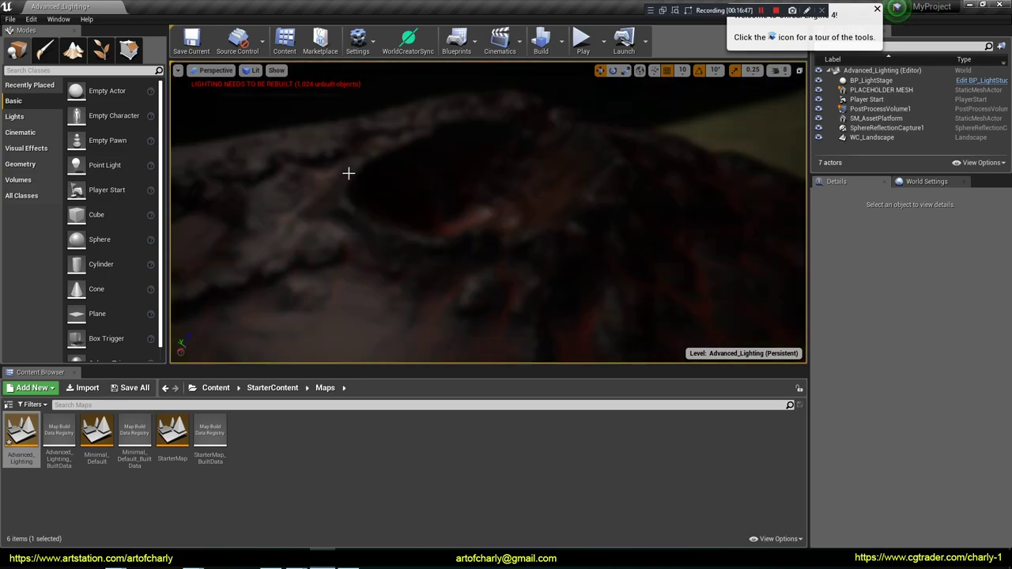
pyautogui.click(253, 71)
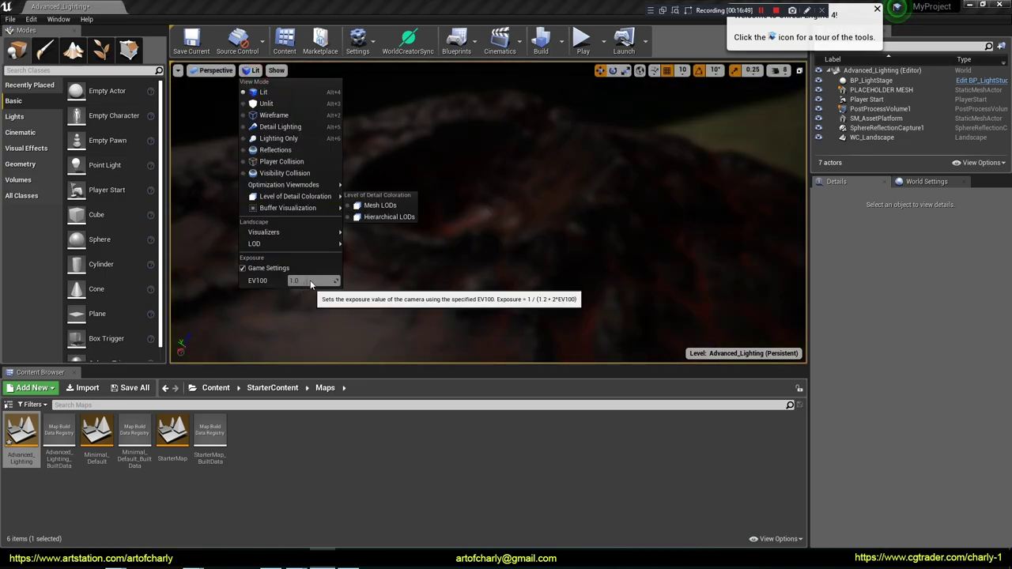
pyautogui.moveTo(308, 281); pyautogui.dragTo(269, 280)
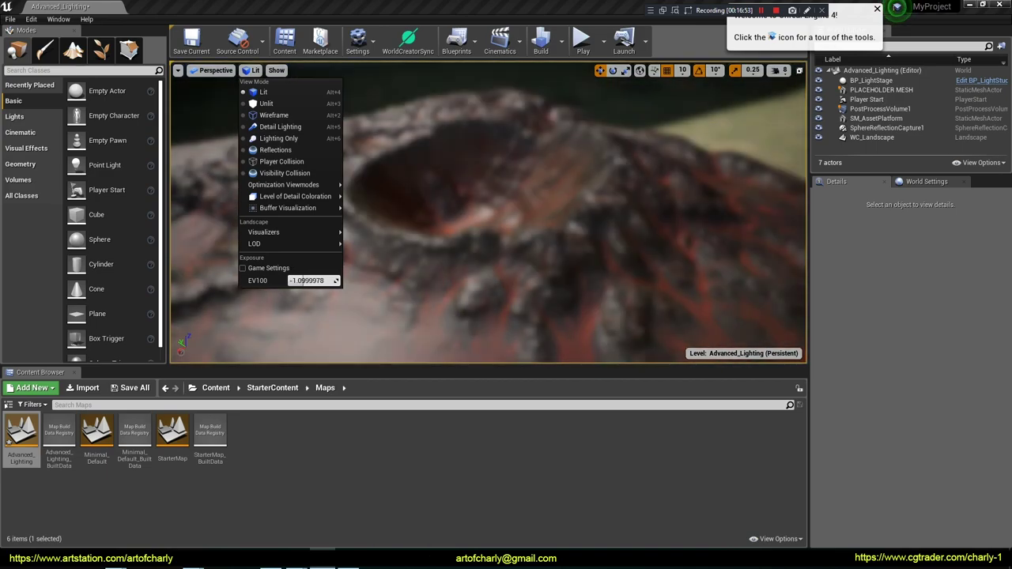
pyautogui.click(368, 183)
pyautogui.click(872, 109)
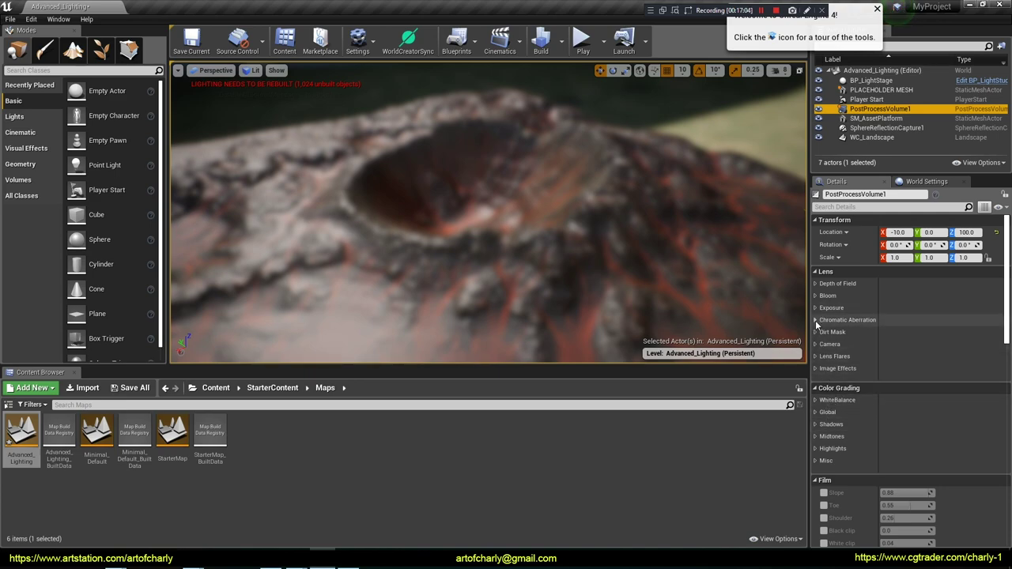
# Uncheck PostProcessVolume1's Depth of Field Method override under Lens so the volcano renders sharp.
pyautogui.click(815, 285)
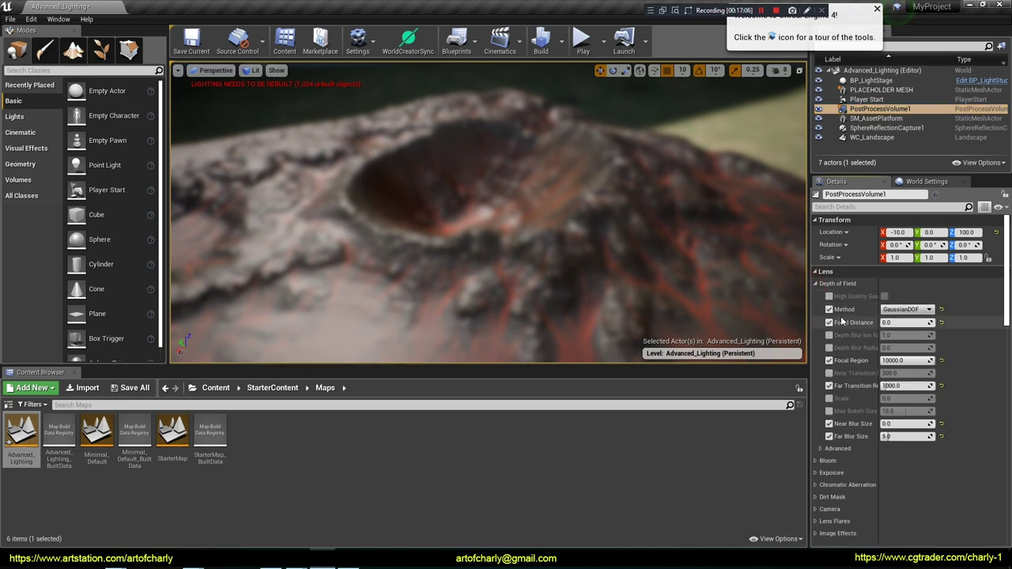
pyautogui.click(829, 309)
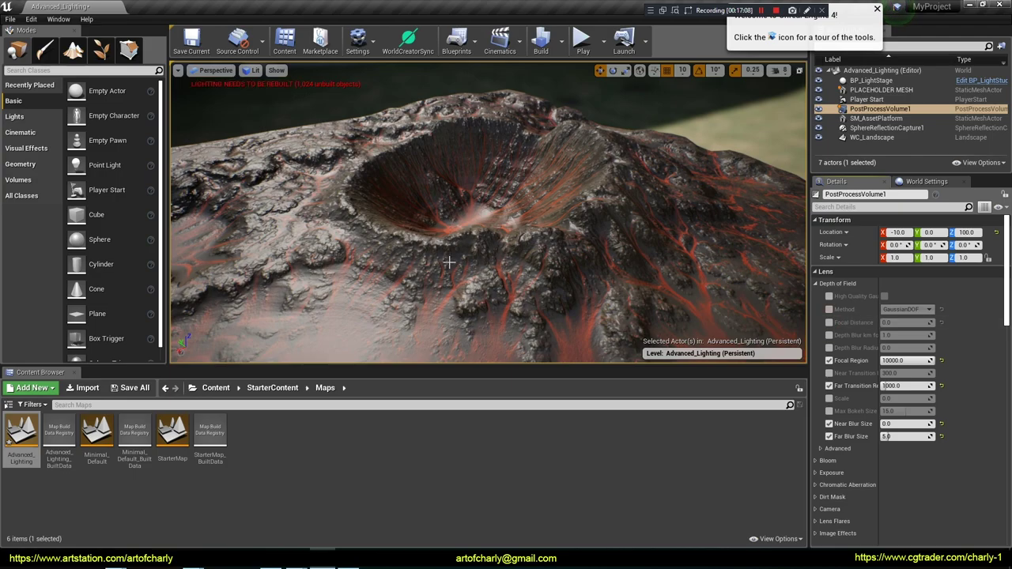
pyautogui.click(814, 283)
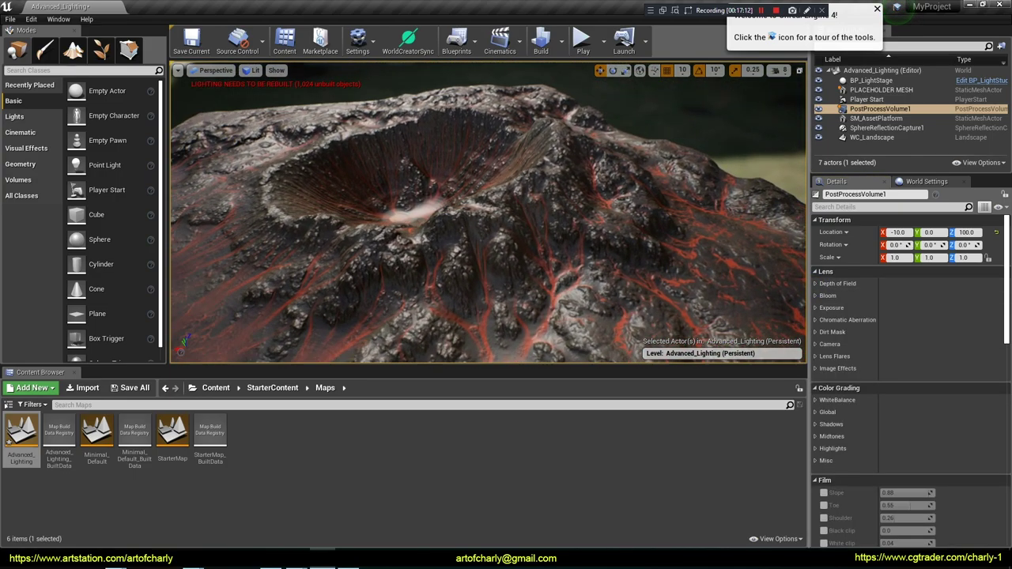